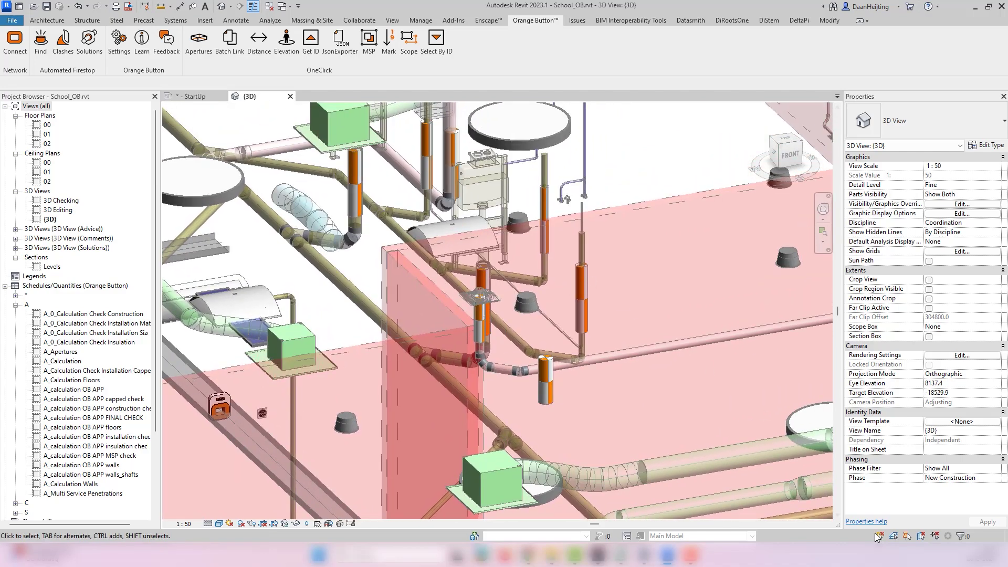
# - Examine the circular openings around the vertical pipes in the linked School_INST-W model and the surrounding services across the building
pyautogui.click(588, 281)
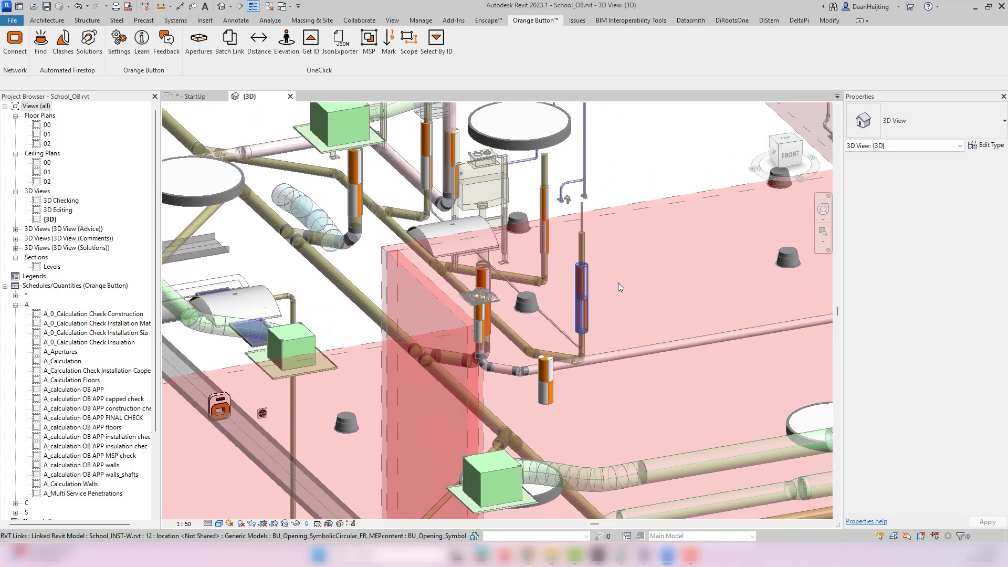
pyautogui.keyDown('shift'); pyautogui.moveTo(618, 283); pyautogui.dragTo(555, 312, button='middle'); pyautogui.keyUp('shift')
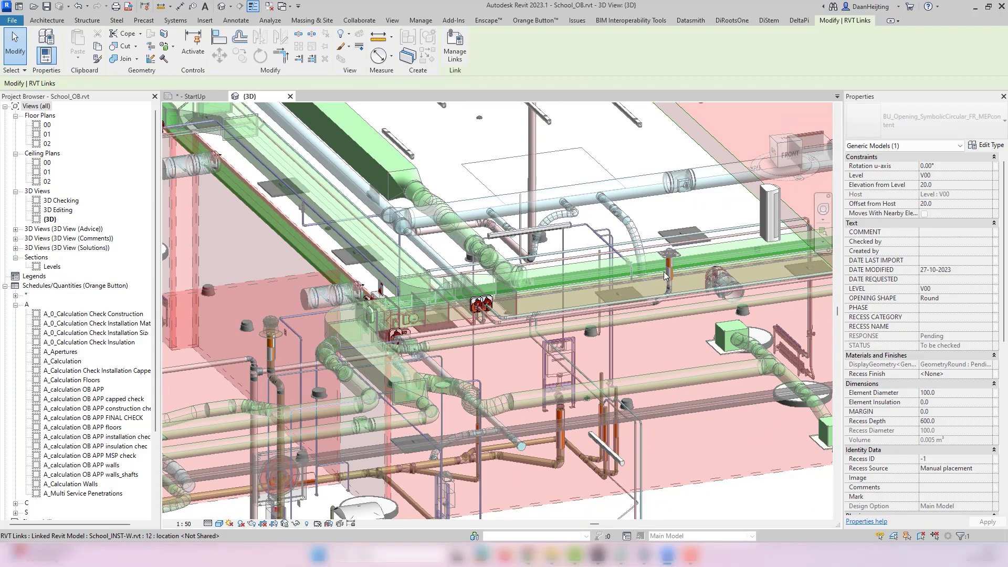
pyautogui.scroll(3, 686, 270)
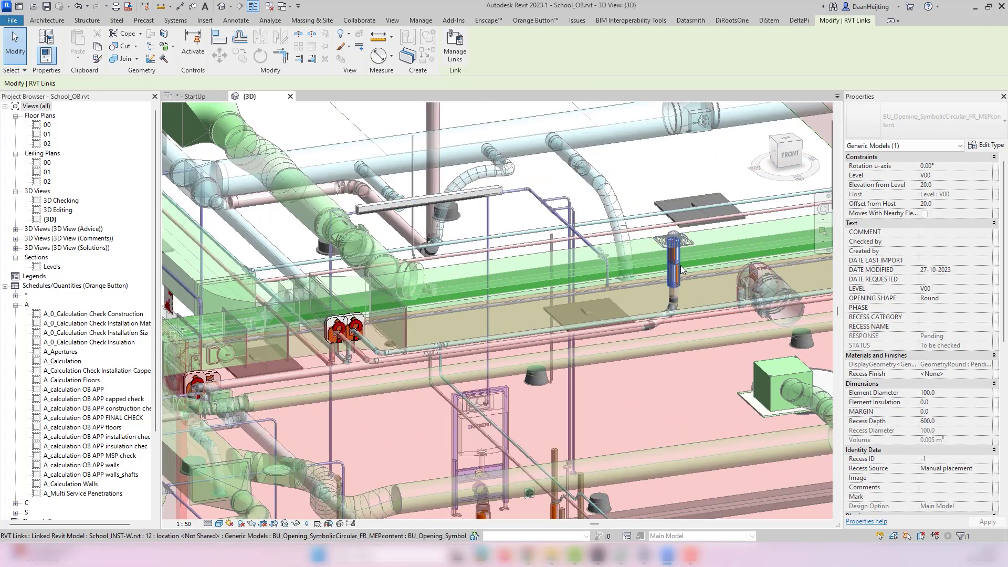
pyautogui.keyDown('shift'); pyautogui.moveTo(682, 269); pyautogui.dragTo(454, 312, button='middle'); pyautogui.keyUp('shift')
pyautogui.scroll(-5, 453, 312)
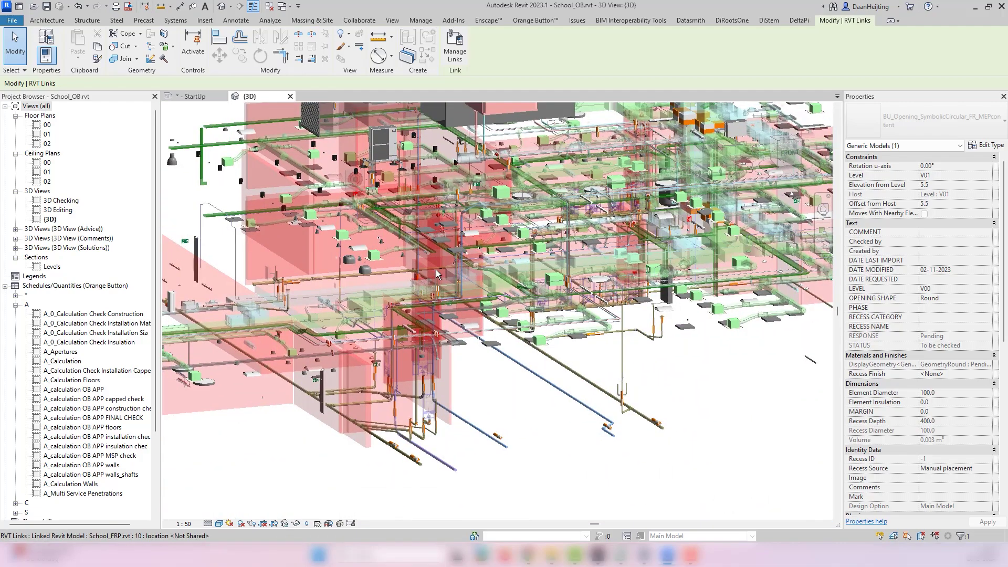
pyautogui.scroll(2, 435, 269)
pyautogui.scroll(4, 566, 198)
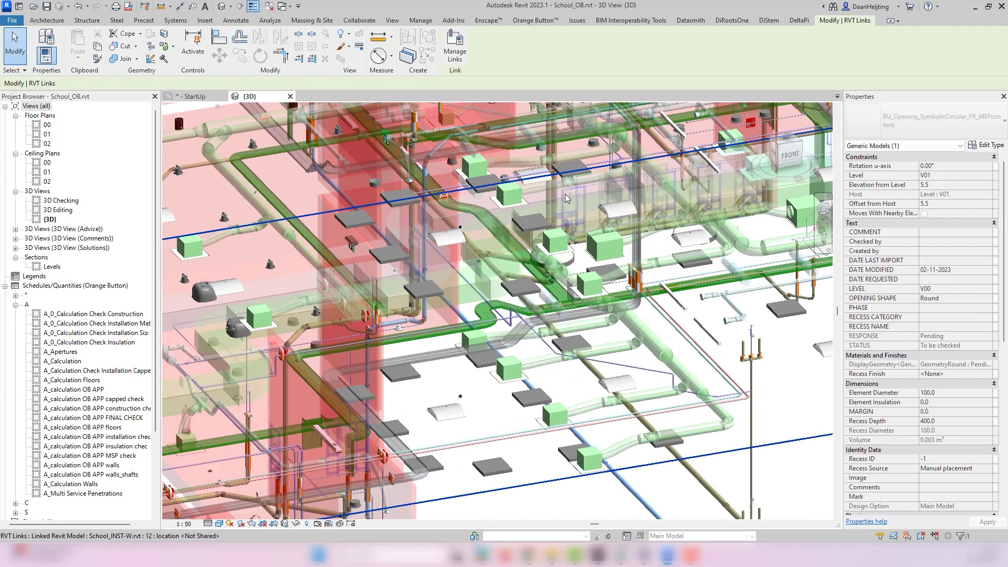
pyautogui.scroll(-2, 623, 282)
pyautogui.scroll(-3, 628, 238)
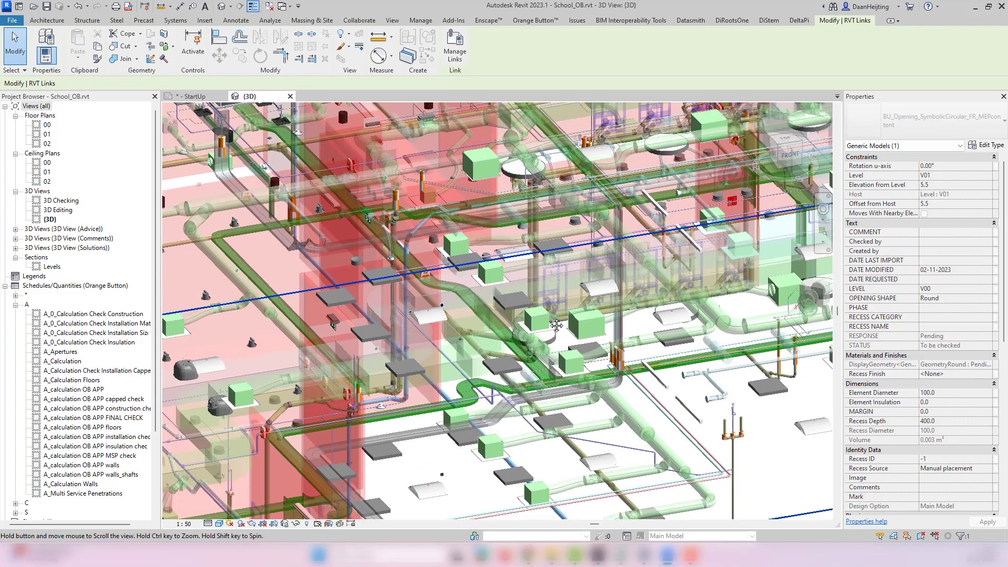
pyautogui.scroll(5, 585, 229)
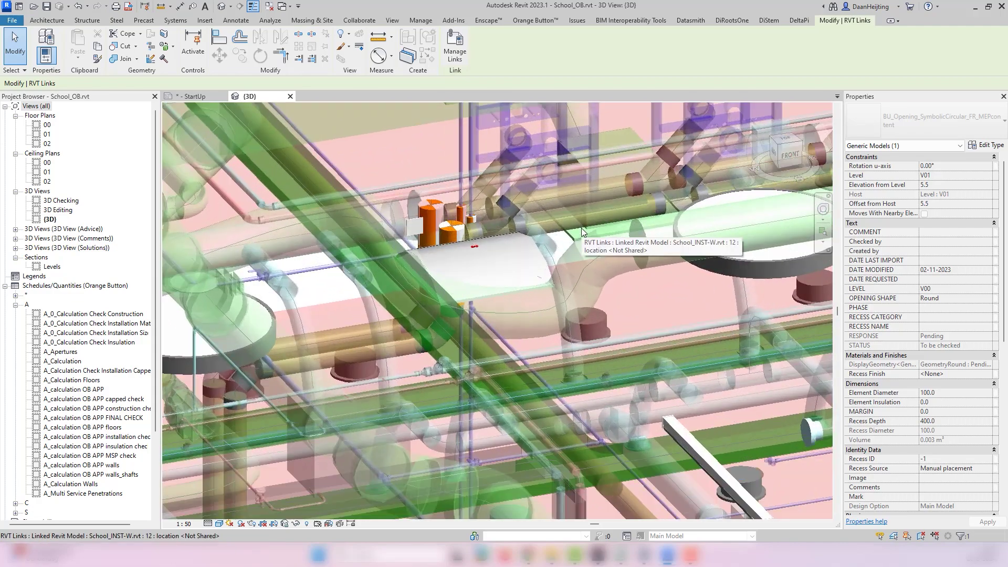
pyautogui.scroll(-6, 581, 228)
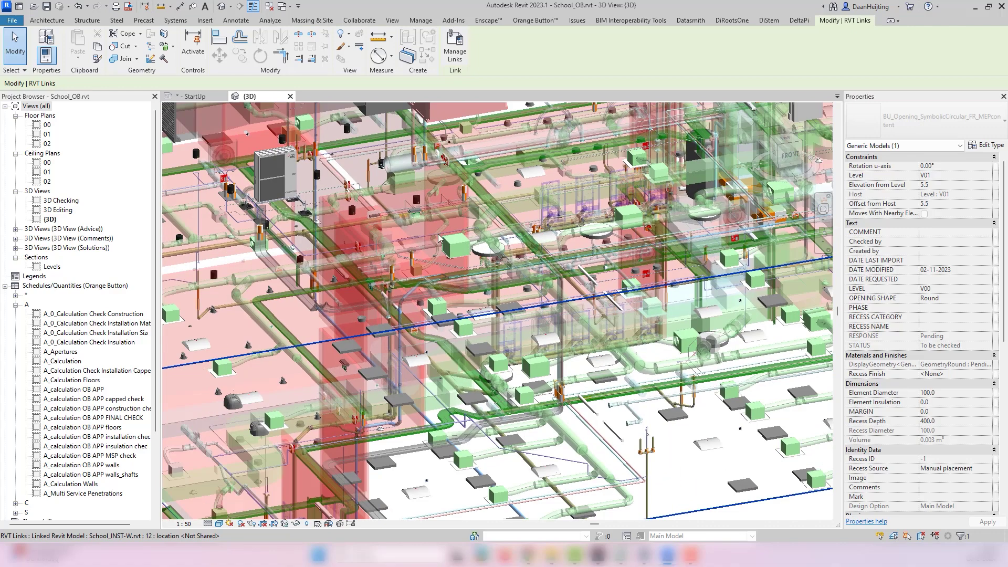
pyautogui.moveTo(510, 240); pyautogui.dragTo(638, 267, button='middle')
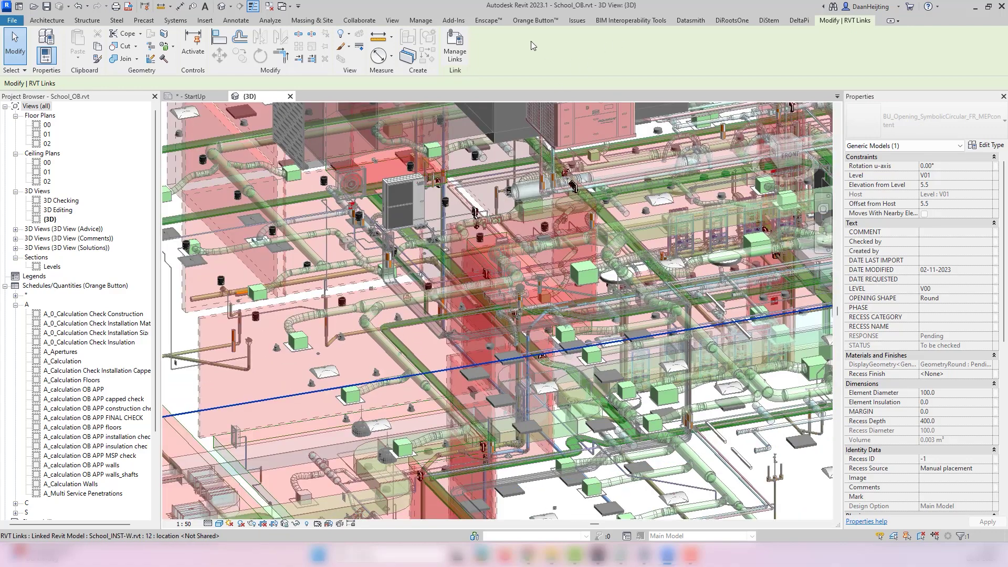
# - Run the aperture check for the circular and rectangular BU_Opening families, filtering the list by "Open", and close the results without processing
pyautogui.click(536, 20)
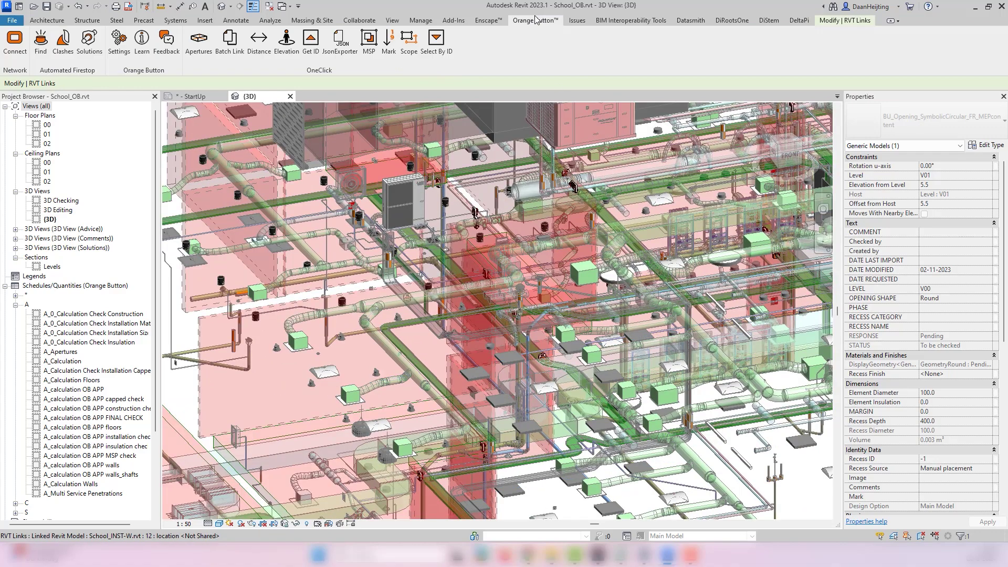
pyautogui.click(196, 50)
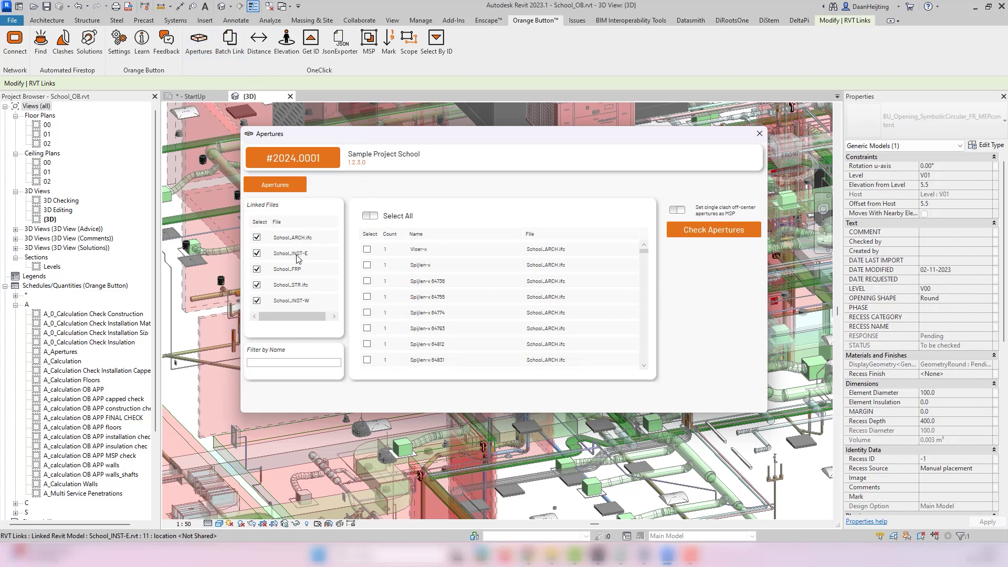
pyautogui.click(295, 362)
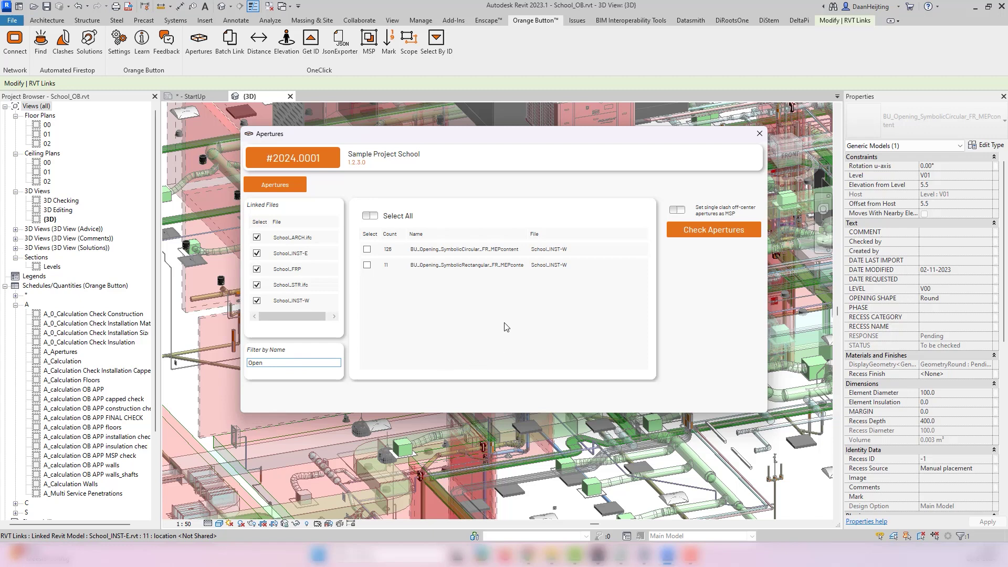
pyautogui.click(367, 249)
pyautogui.click(367, 264)
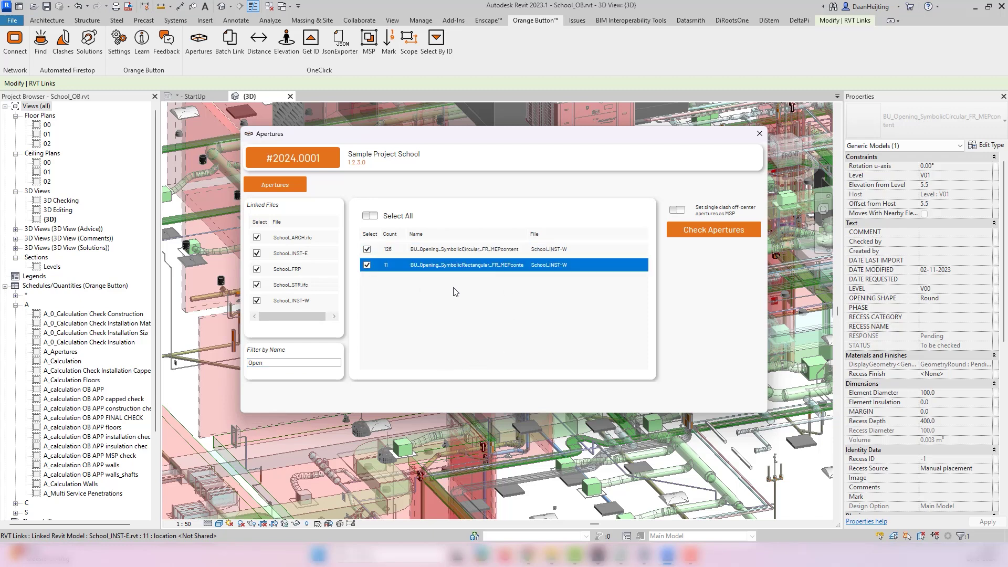
pyautogui.click(720, 229)
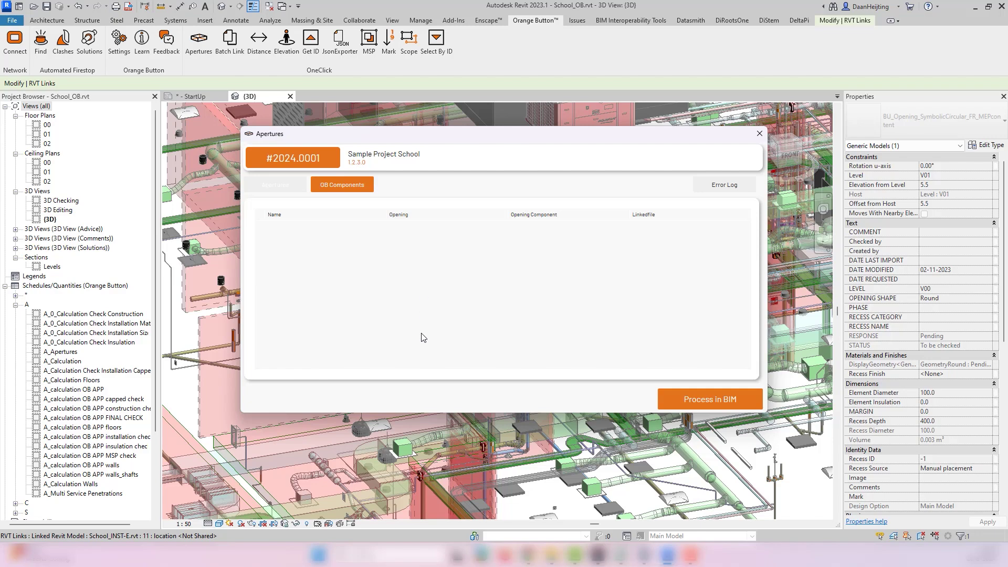
pyautogui.click(758, 135)
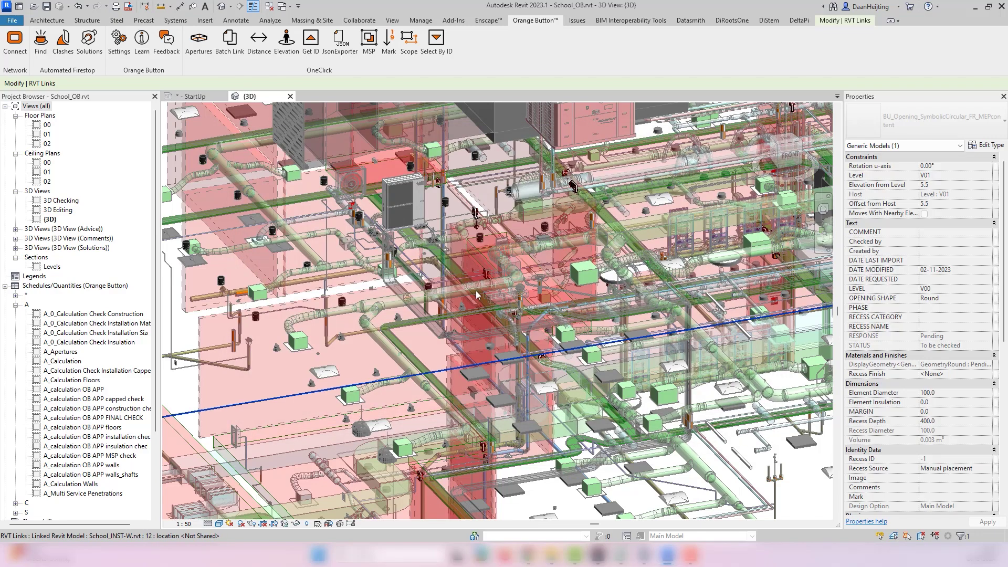
# - Isolate the two adjacent Wall vs. Pipe calculation components in a section box around their pipes and wall
pyautogui.moveTo(274, 342); pyautogui.dragTo(474, 182, button='middle')
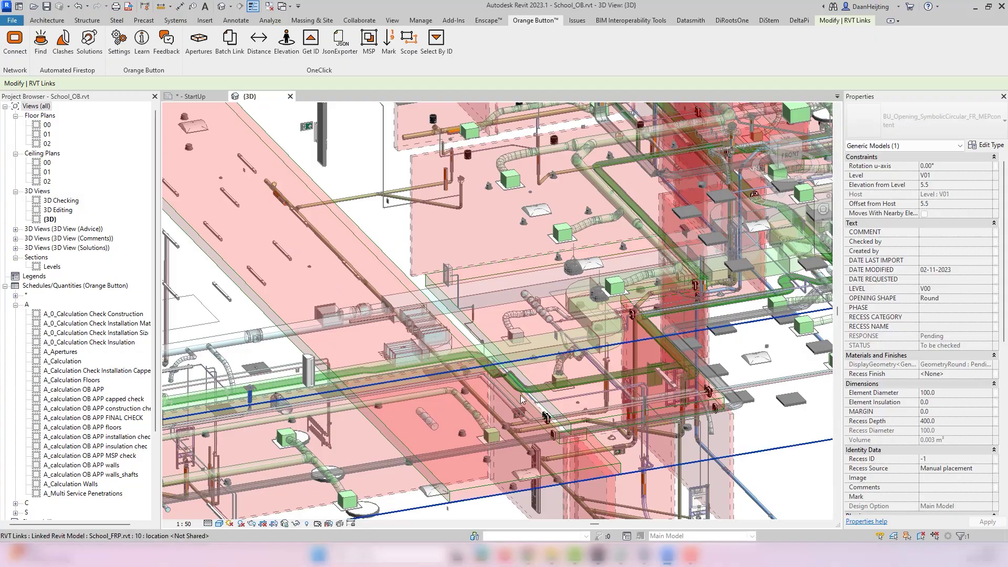
pyautogui.moveTo(519, 390); pyautogui.dragTo(576, 339, button='middle')
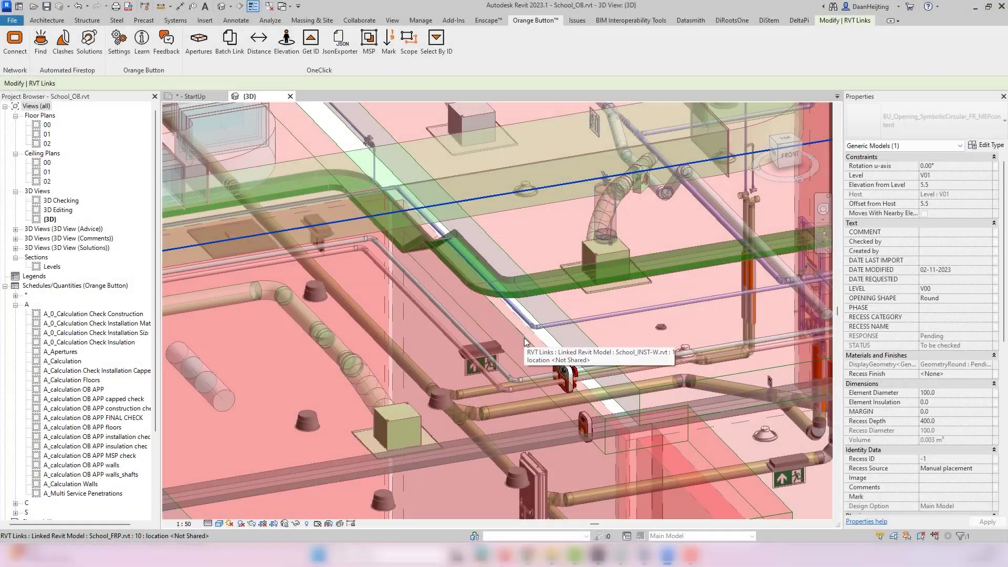
pyautogui.click(592, 389)
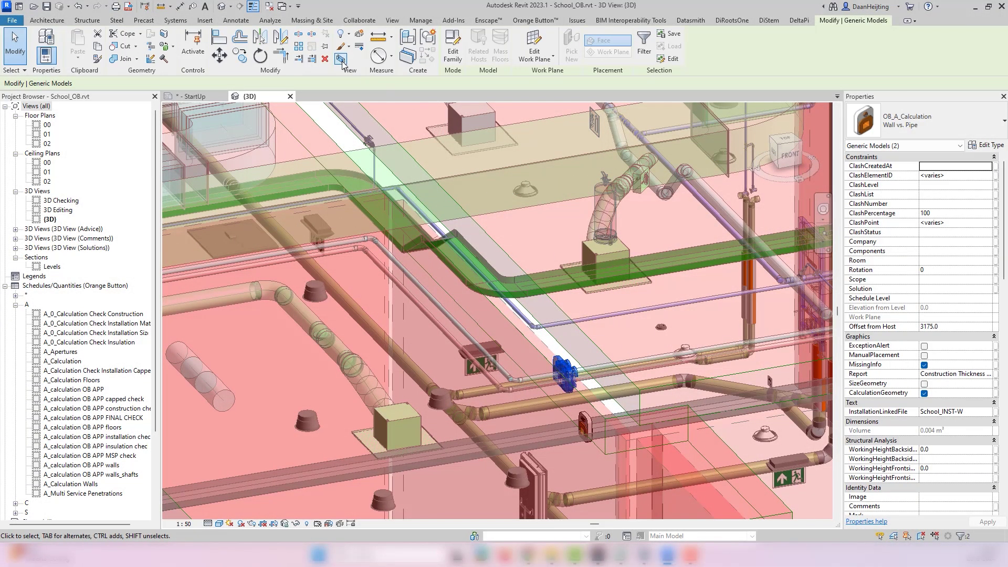
pyautogui.press('b')
pyautogui.press('x')
pyautogui.keyDown('shift'); pyautogui.moveTo(587, 312); pyautogui.dragTo(512, 184, button='middle'); pyautogui.keyUp('shift')
pyautogui.scroll(3, 490, 326)
pyautogui.keyDown('shift'); pyautogui.moveTo(490, 328); pyautogui.dragTo(512, 173, button='middle'); pyautogui.keyUp('shift')
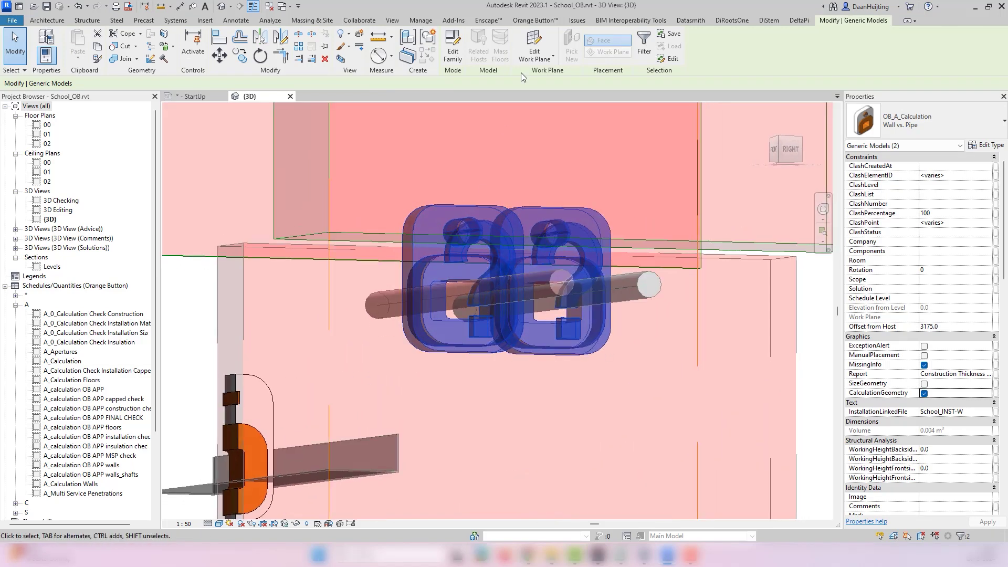
# - Run the Multi Service Penetrations check on the calculation components for all categories, with overwrite enabled
pyautogui.click(542, 20)
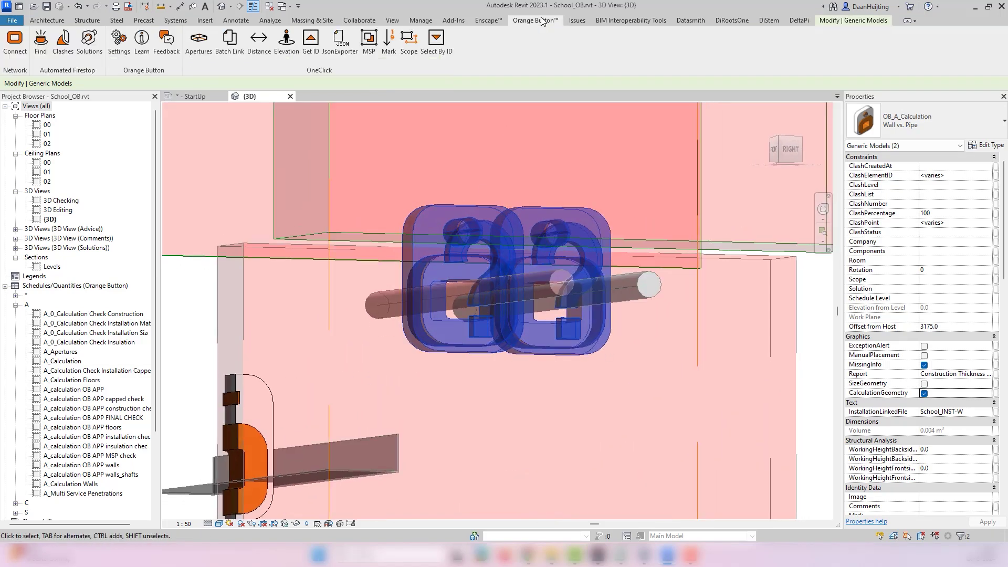
pyautogui.click(370, 46)
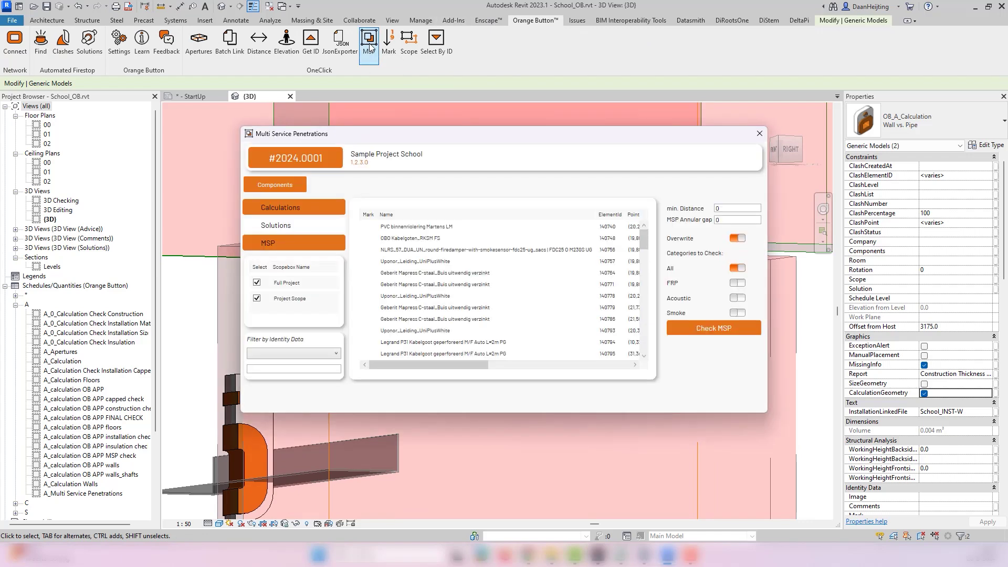
pyautogui.moveTo(644, 237)
pyautogui.mouseDown()
pyautogui.moveTo(645, 353)
pyautogui.moveTo(639, 232)
pyautogui.mouseUp()
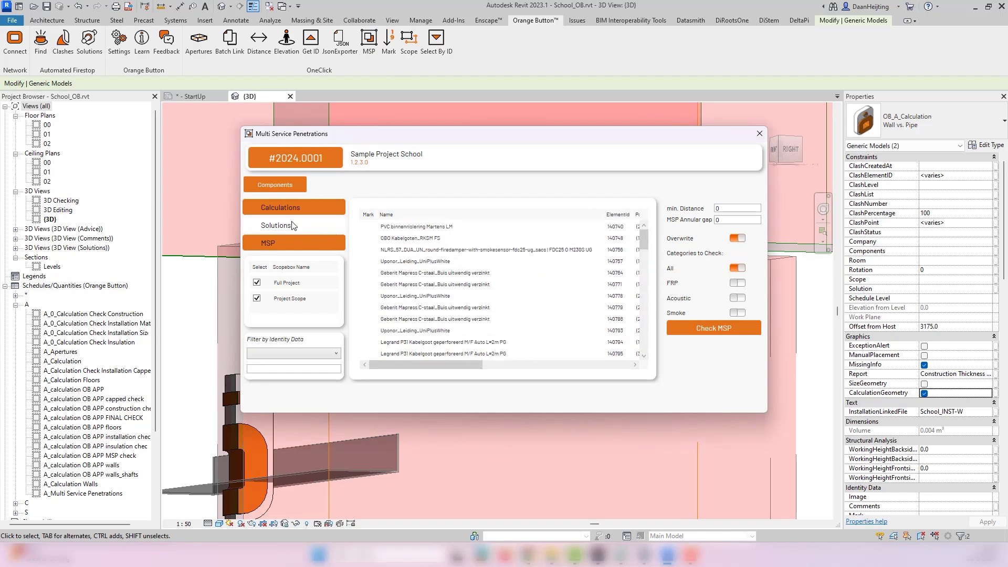
pyautogui.doubleClick(717, 209)
pyautogui.click(719, 329)
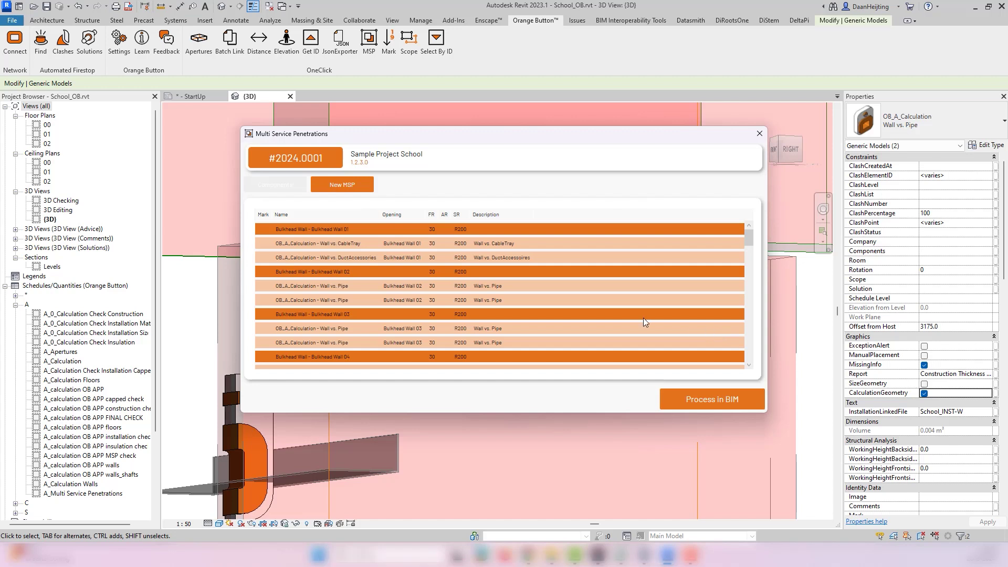
# - Review the proposed bulkhead wall groupings with their calculation components and process the new multi service penetrations in BIM
pyautogui.scroll(-5, 464, 235)
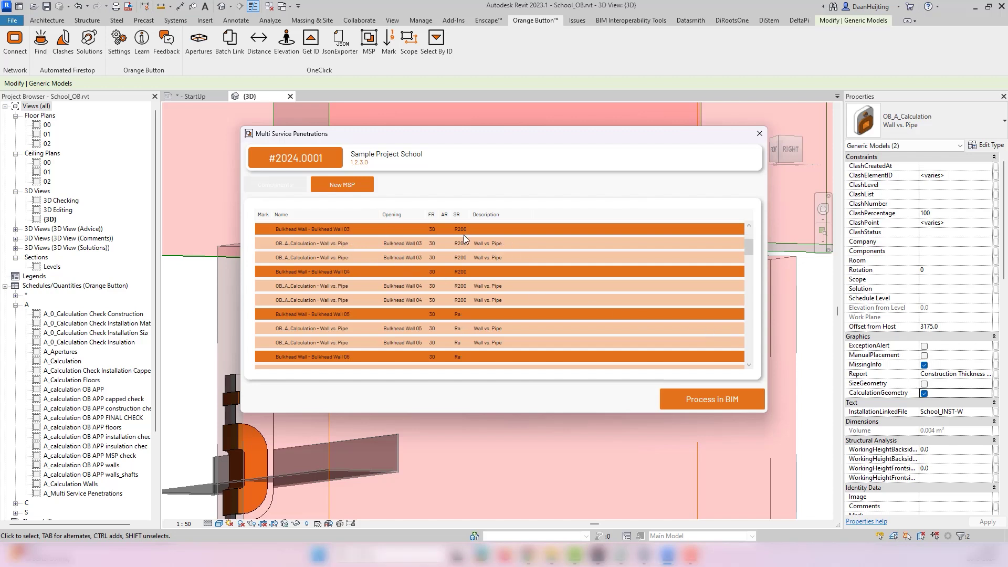
pyautogui.scroll(-5, 463, 239)
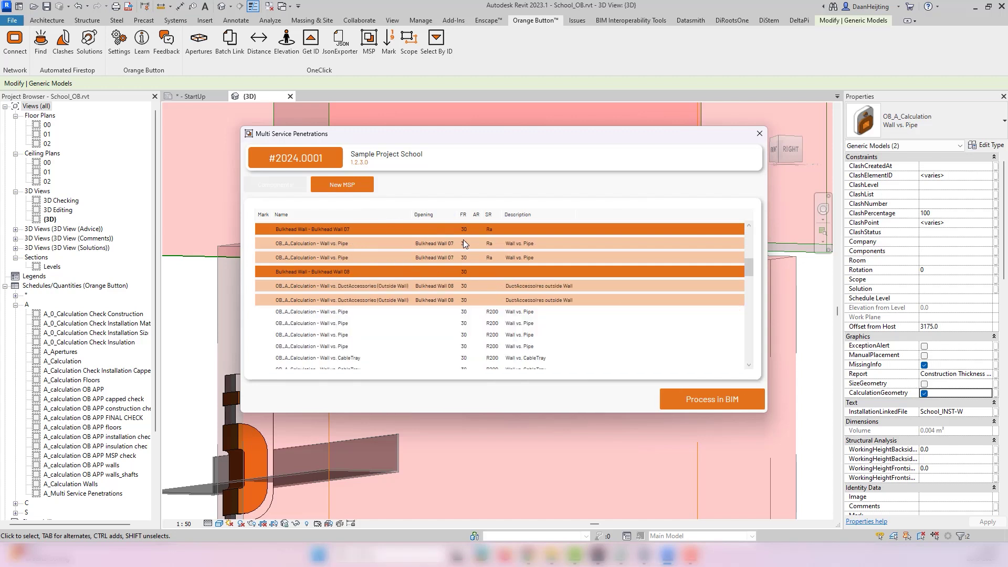
pyautogui.scroll(-5, 463, 241)
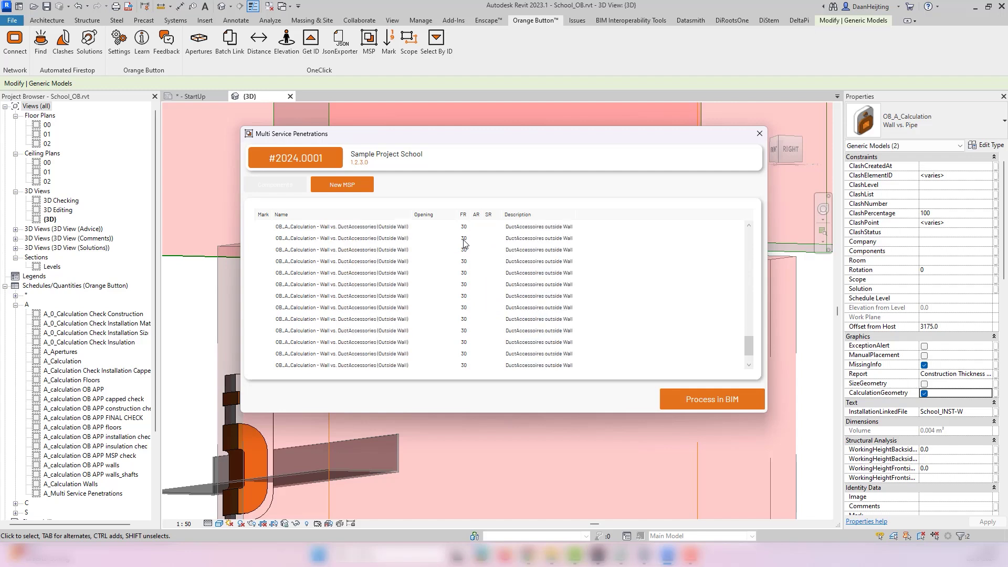
pyautogui.scroll(20, 462, 248)
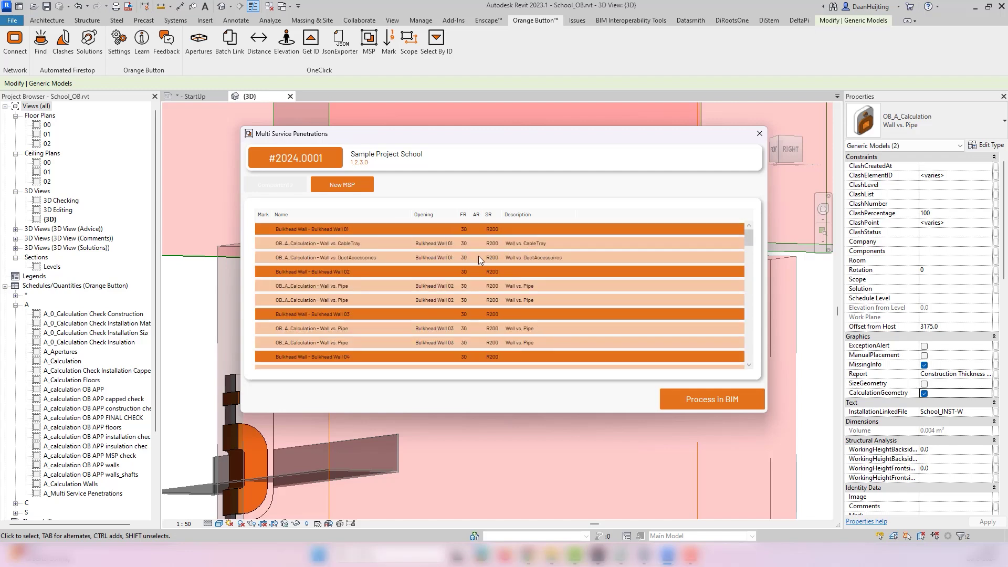
pyautogui.click(714, 401)
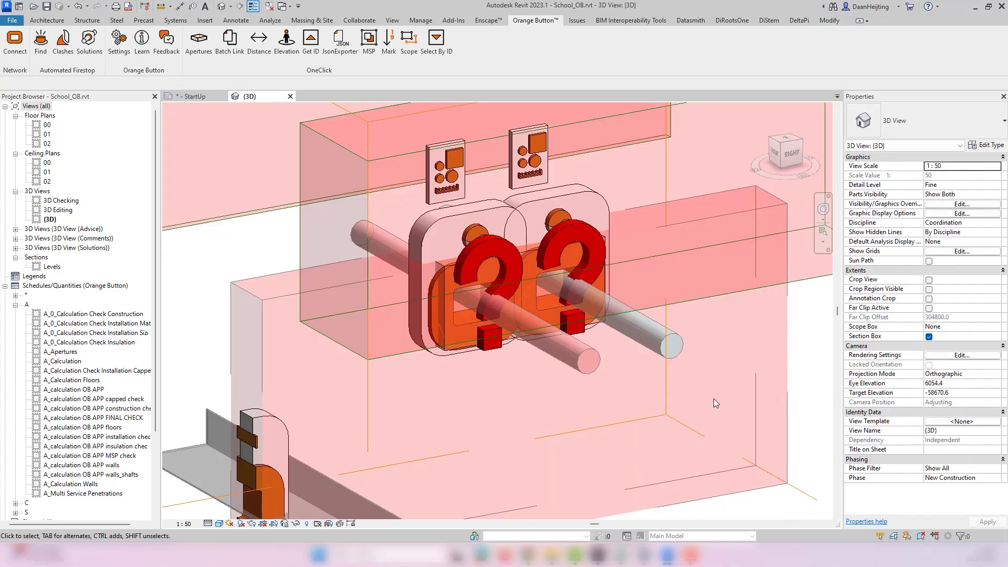
# - Inspect the two marked wall penetrations up close and turn off the 3D view's section box to show the whole model
pyautogui.click(560, 323)
pyautogui.keyDown('shift'); pyautogui.moveTo(597, 315); pyautogui.dragTo(626, 349, button='middle'); pyautogui.keyUp('shift')
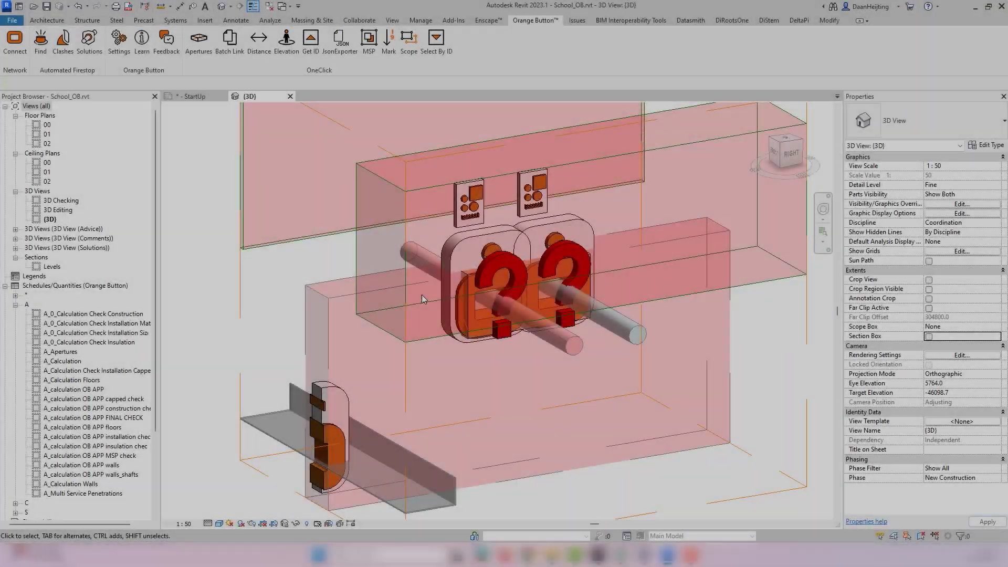
pyautogui.scroll(3, 414, 294)
pyautogui.scroll(-10, 414, 294)
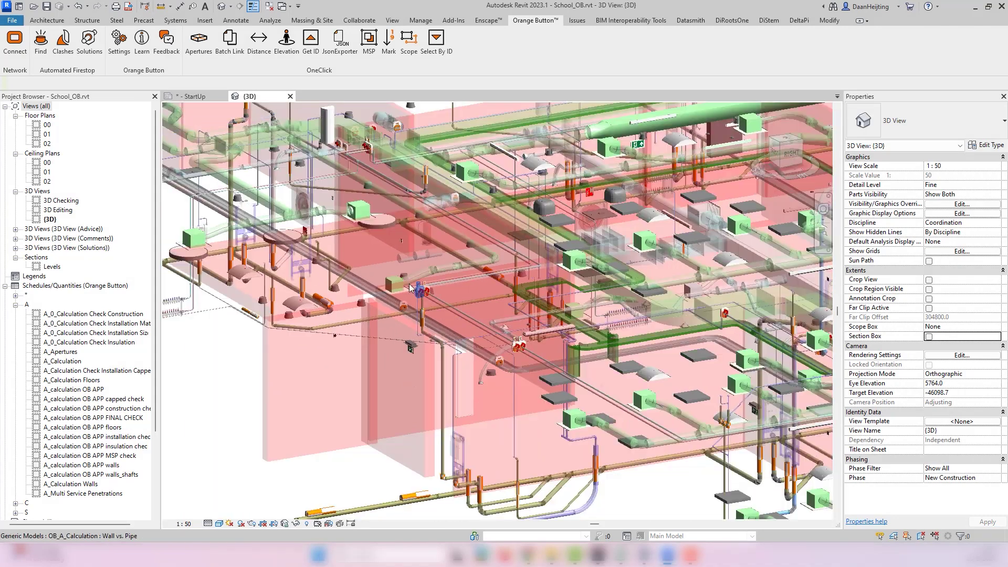
# - Start the Elevation Check and include all six School_STR.ifc floor types, leaving out the OB_FRP_Horizontal_30min floor
pyautogui.click(284, 50)
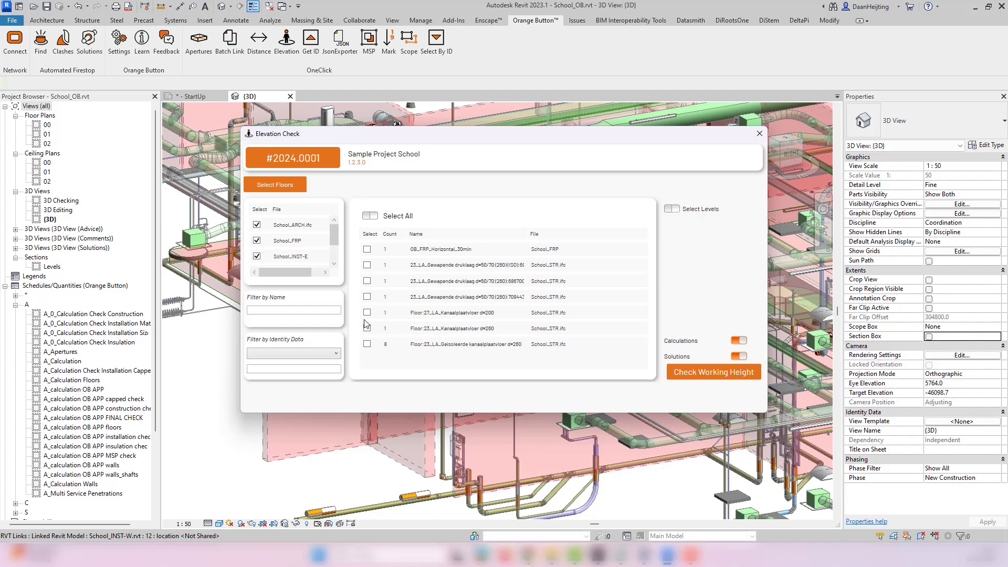
pyautogui.click(366, 265)
pyautogui.click(367, 281)
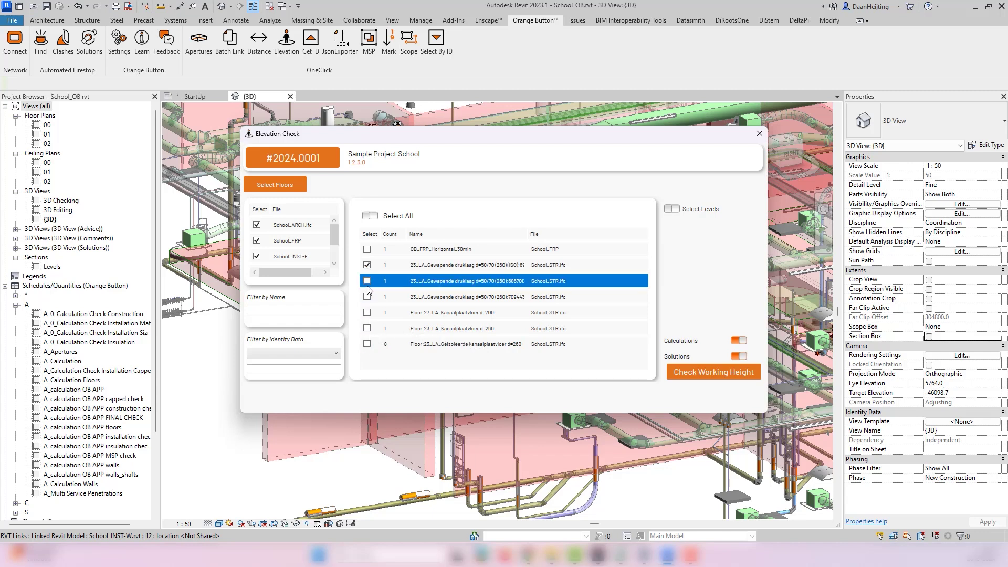
pyautogui.click(366, 296)
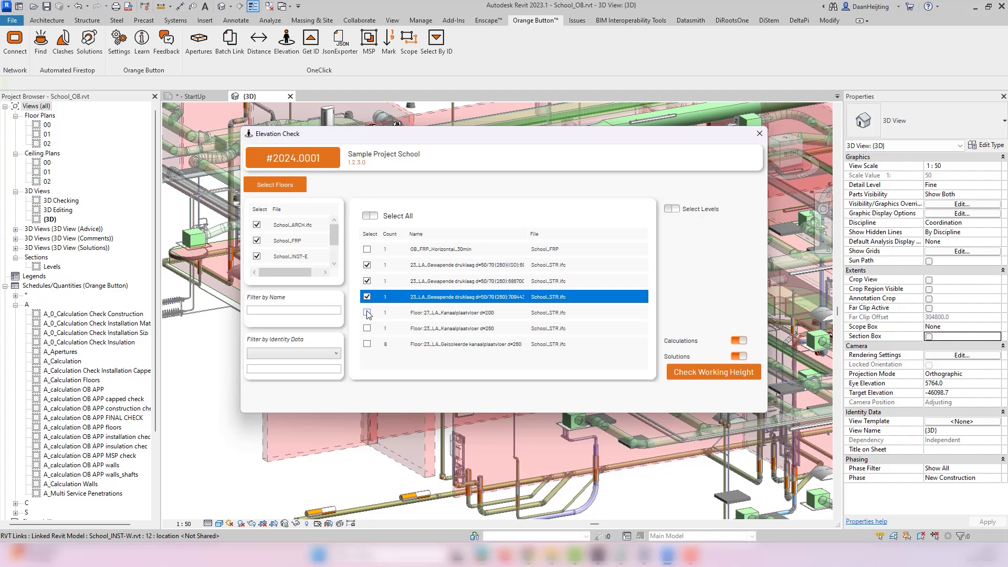
pyautogui.click(367, 344)
pyautogui.click(367, 328)
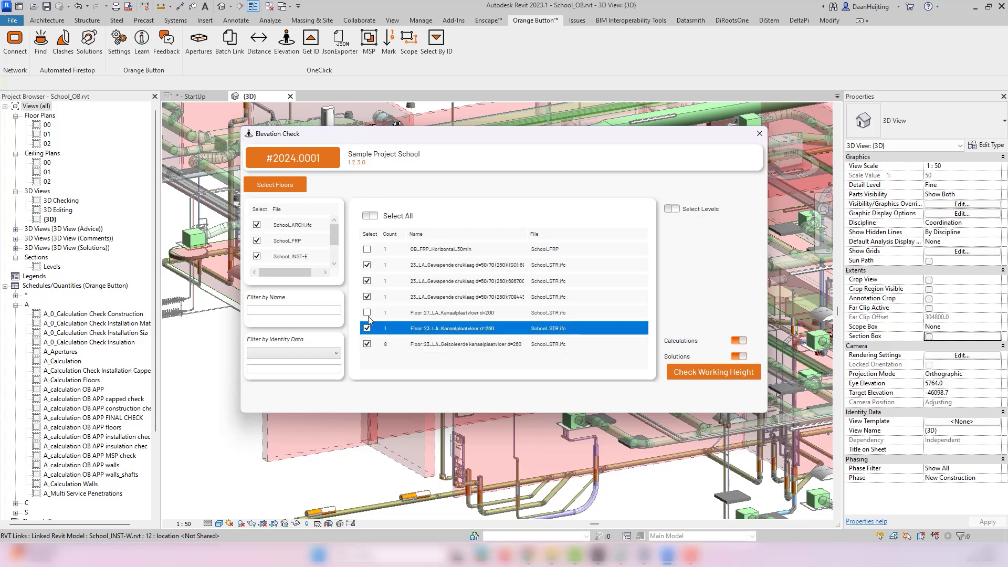
pyautogui.click(367, 312)
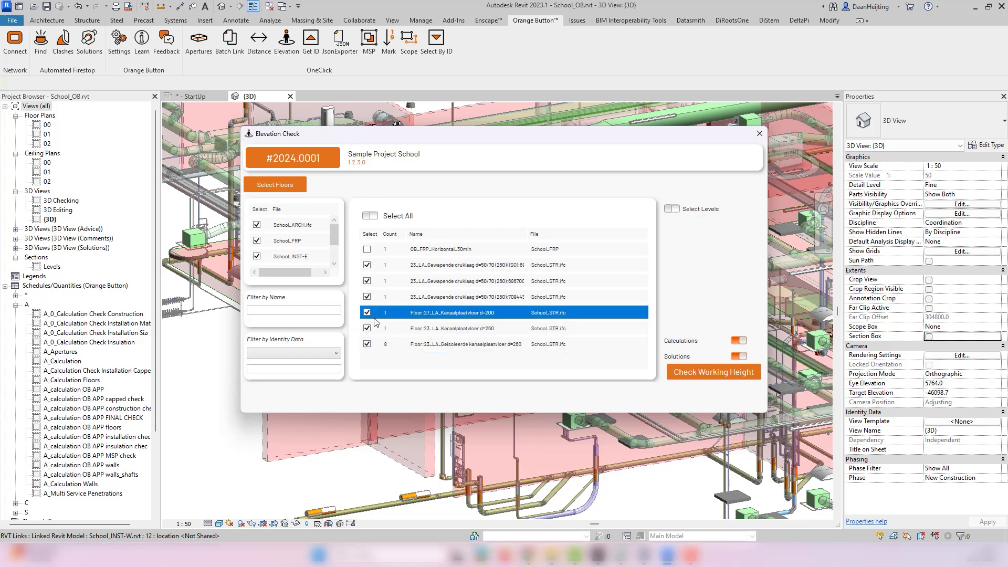
# - Limit the Elevation Check to levels 00, 01 and 02 and check the working heights of calculations and solutions
pyautogui.click(672, 209)
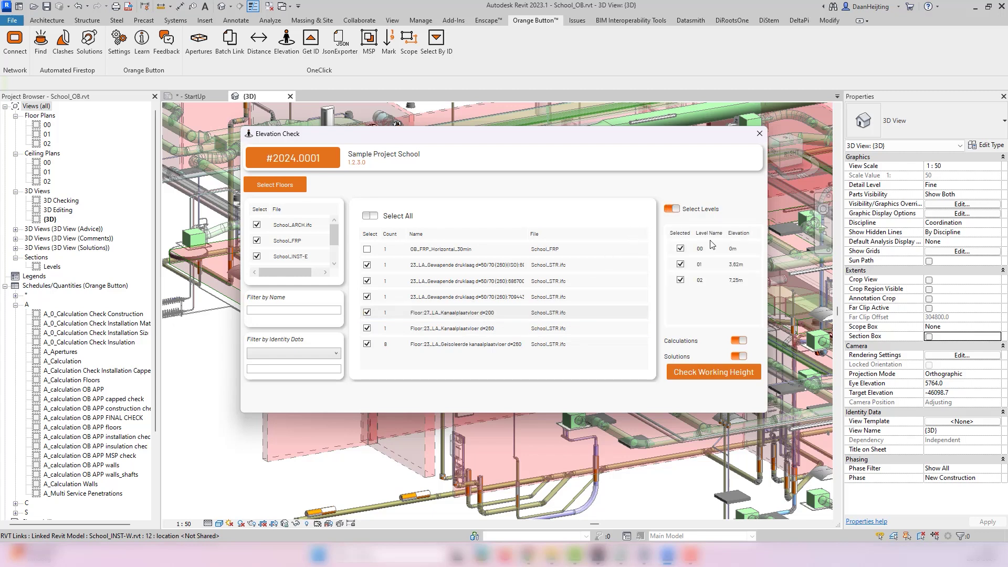
pyautogui.click(718, 373)
pyautogui.scroll(-10, 522, 269)
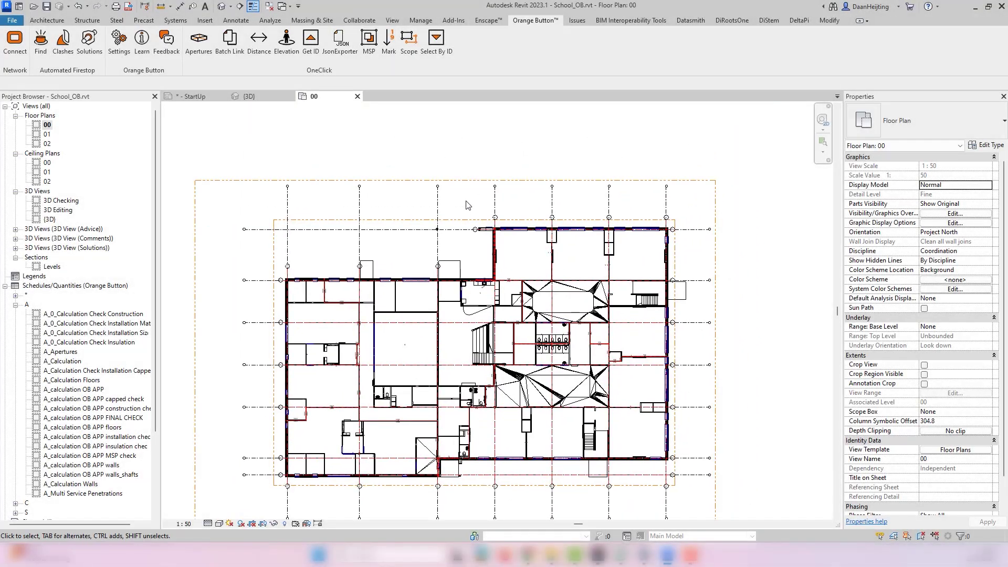
# - Copy the Project Scope scope box in floor plan 00 and paste the copy aligned to the current view
pyautogui.scroll(2, 467, 204)
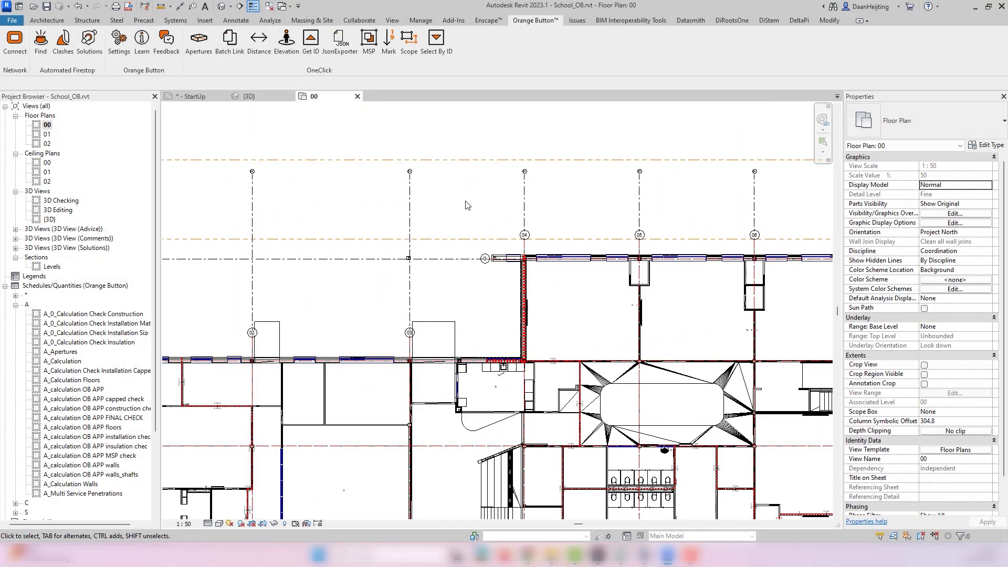
pyautogui.scroll(-2, 470, 199)
pyautogui.click(476, 187)
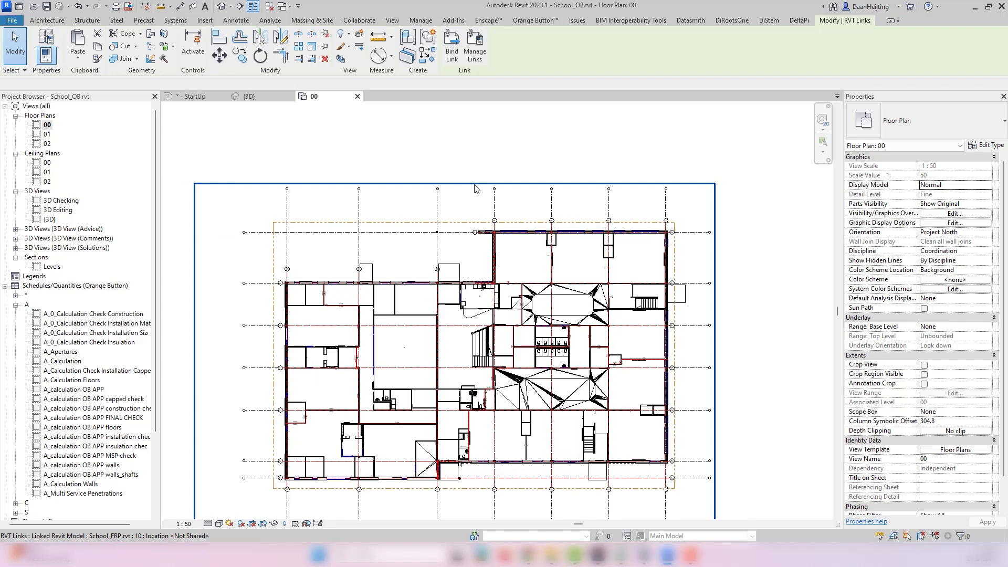
pyautogui.click(456, 223)
pyautogui.moveTo(437, 249); pyautogui.dragTo(421, 199, button='middle')
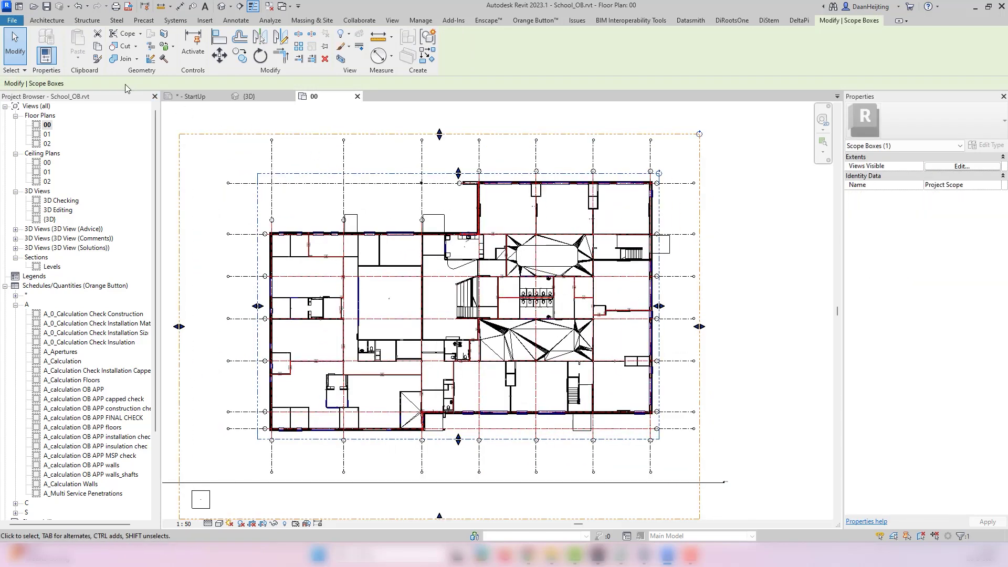
pyautogui.click(80, 62)
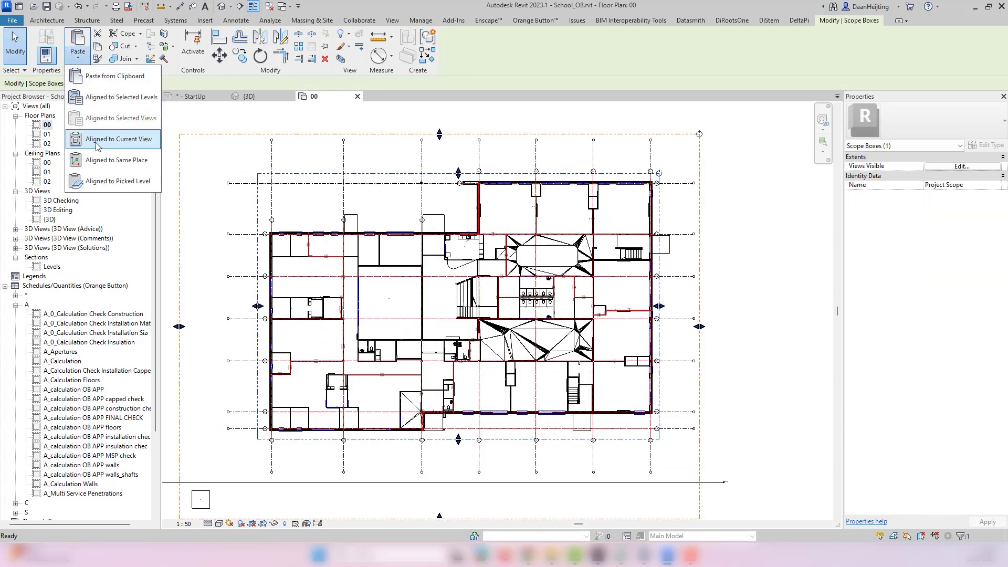
pyautogui.click(119, 138)
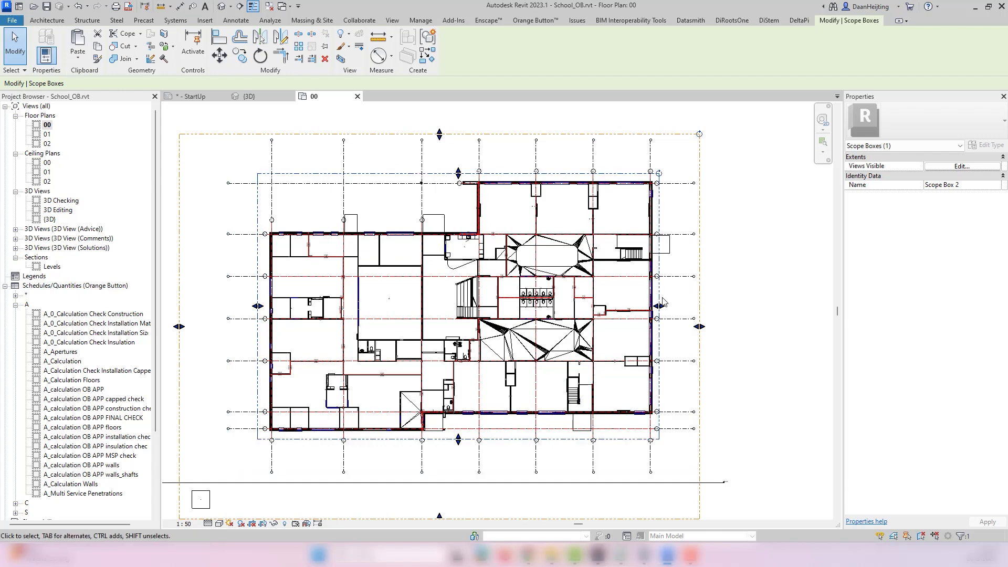
# - Shrink the pasted scope box so its east edge lies at grid 4 and name it Grid 1-4
pyautogui.moveTo(659, 307); pyautogui.dragTo(475, 309)
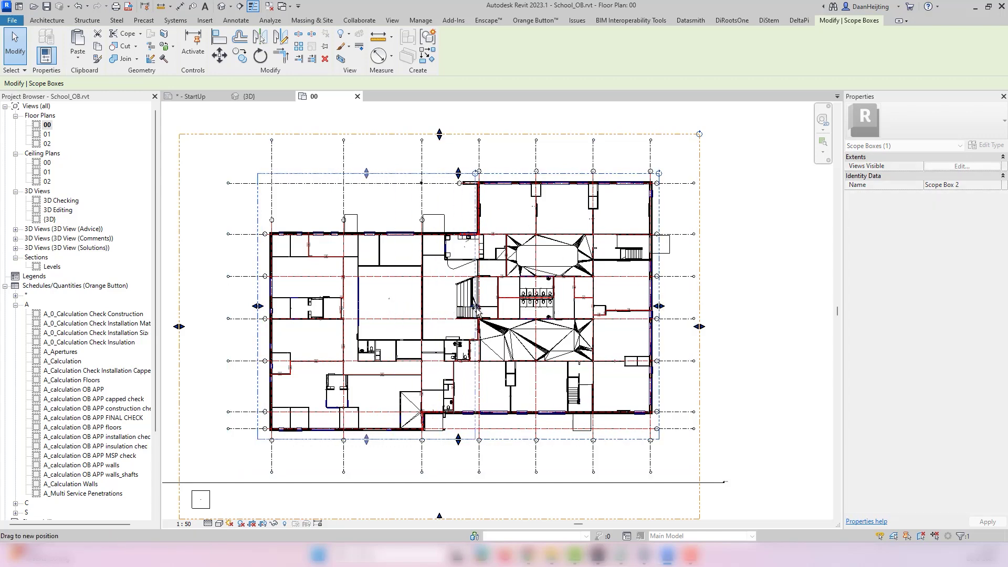
pyautogui.scroll(2, 368, 236)
pyautogui.click(960, 185)
pyautogui.write('Grid 1-4')
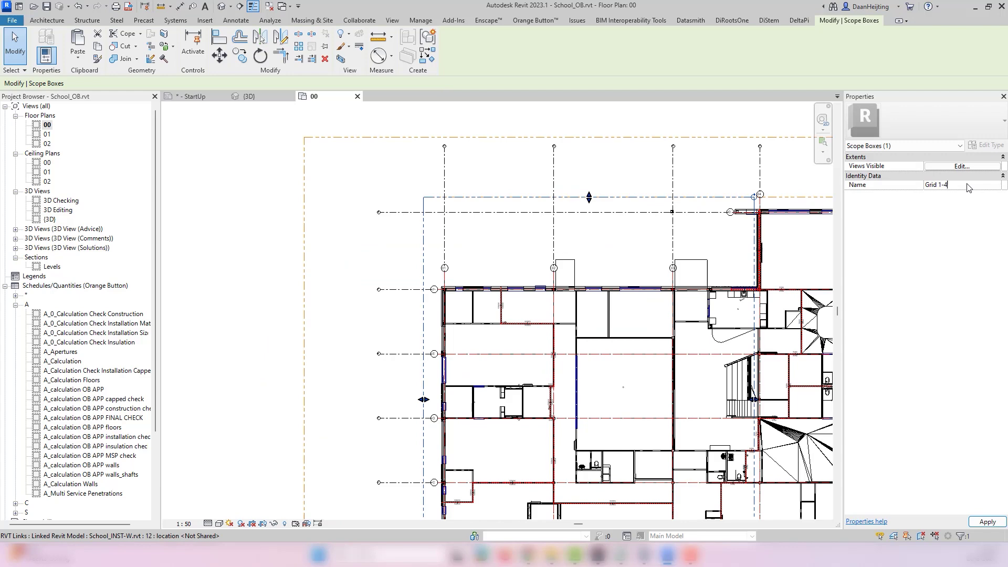
pyautogui.press('Return')
# - Copy the Grid 1-4 scope box eastward so that the copy starts at grid 4 and covers the rest of the building
pyautogui.moveTo(623, 238); pyautogui.dragTo(359, 233, button='middle')
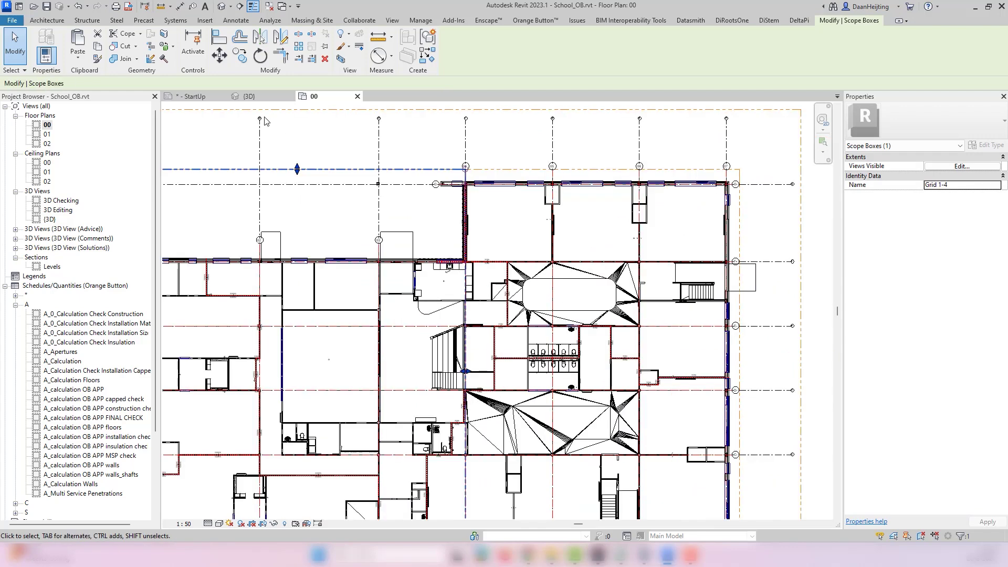
pyautogui.click(240, 55)
pyautogui.scroll(-1, 250, 171)
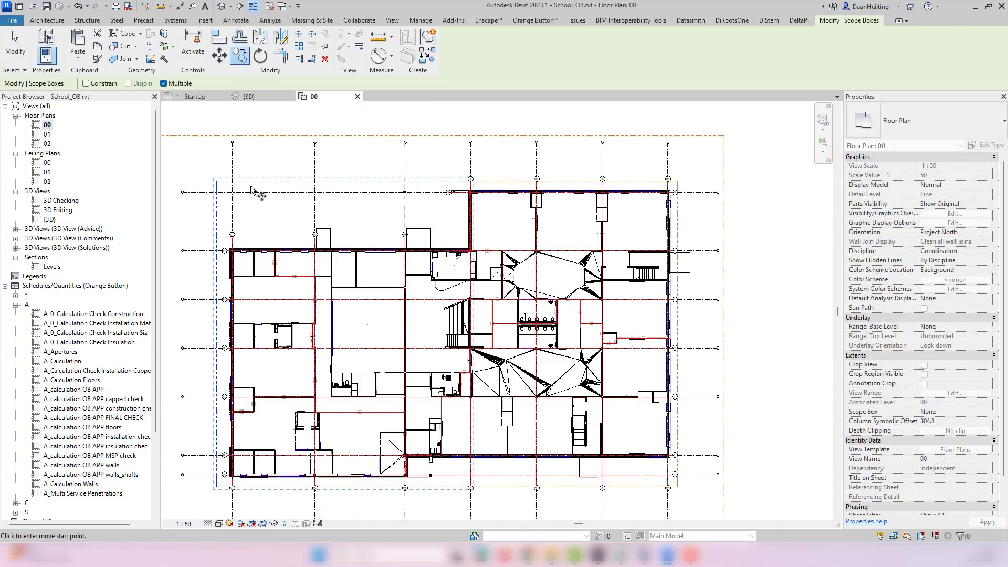
pyautogui.click(218, 184)
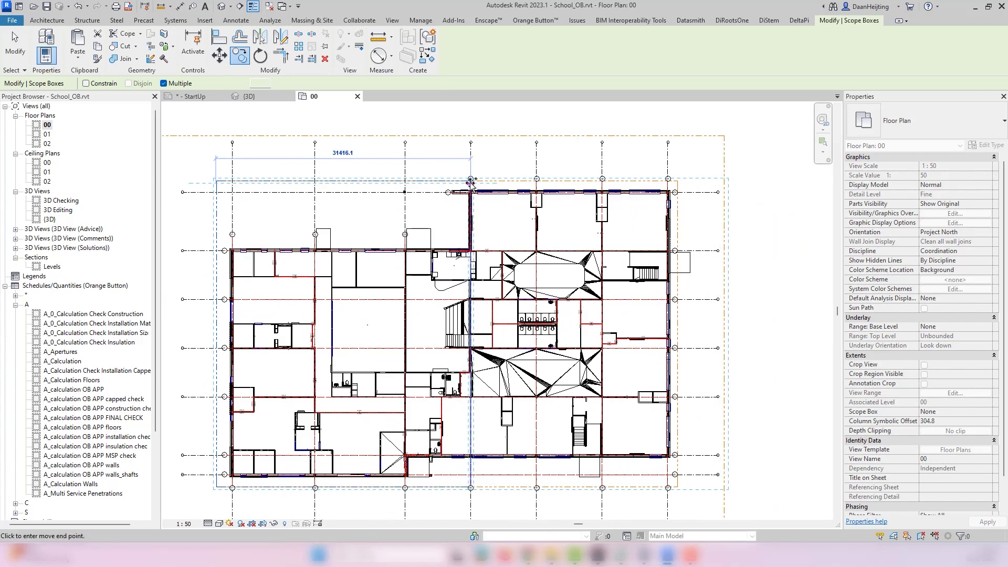
pyautogui.click(515, 189)
pyautogui.scroll(5, 667, 140)
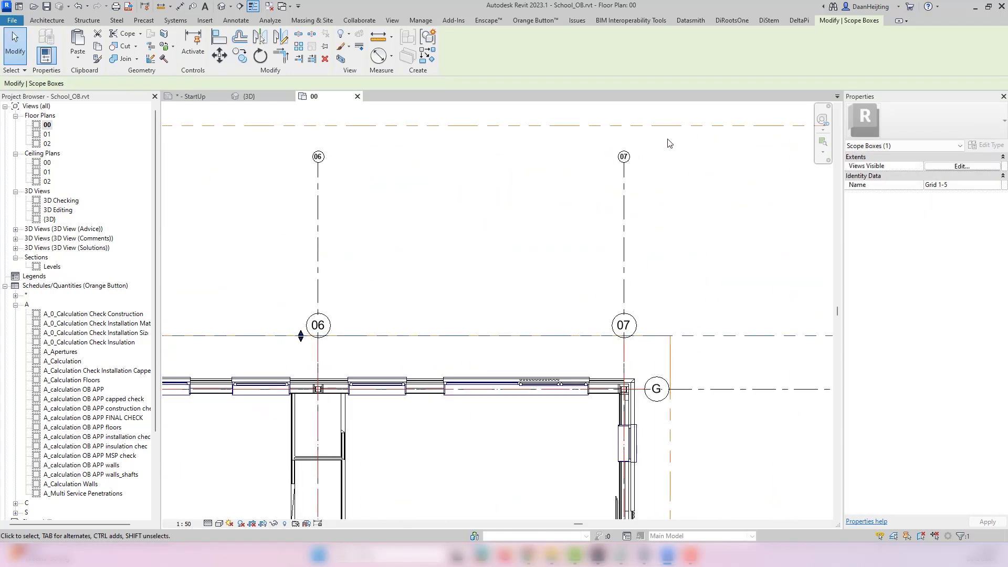
# - Rename the eastern scope box copy as Grid 4-7
pyautogui.click(953, 178)
pyautogui.click(953, 178)
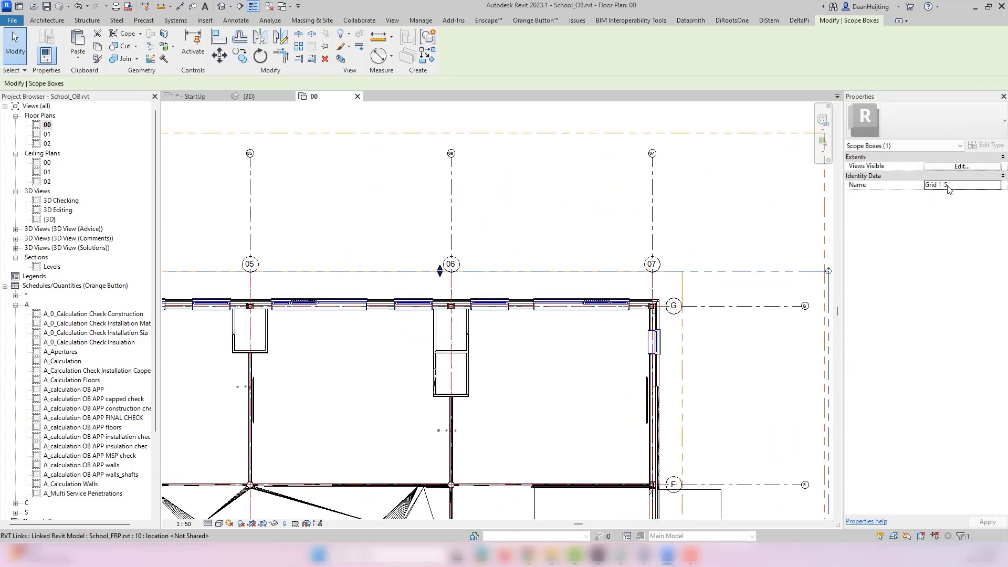
pyautogui.click(939, 185)
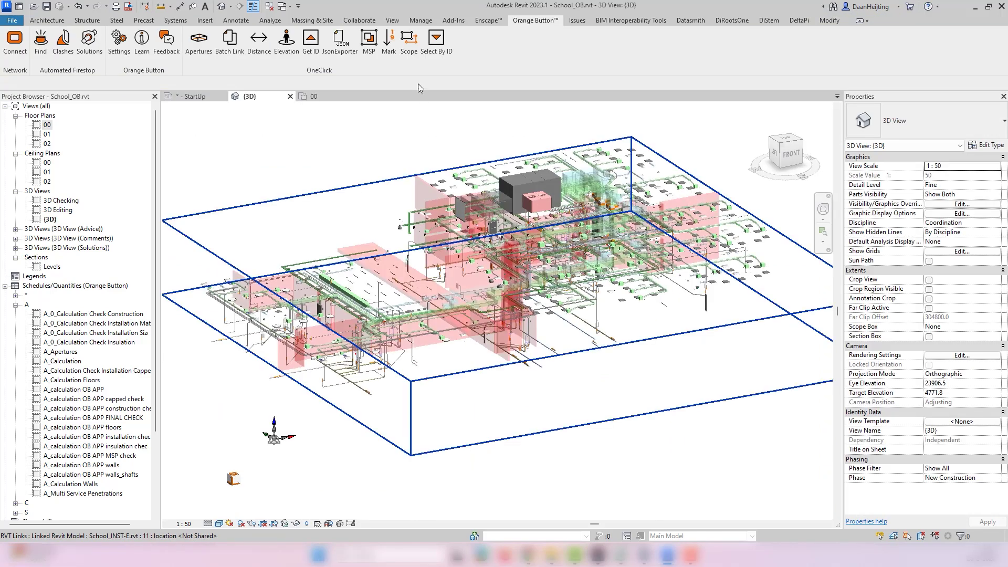
# - Run the OneClick Scope check with only the Grid 1-4 and Grid 4-7 scope boxes, leaving out Full Project and Project Scope
pyautogui.click(410, 46)
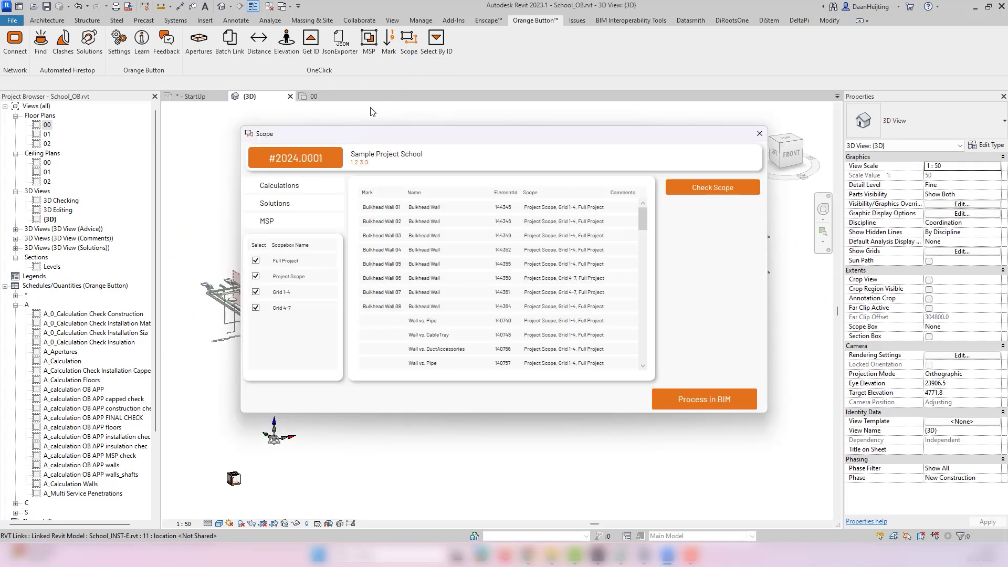
pyautogui.click(256, 276)
pyautogui.click(256, 260)
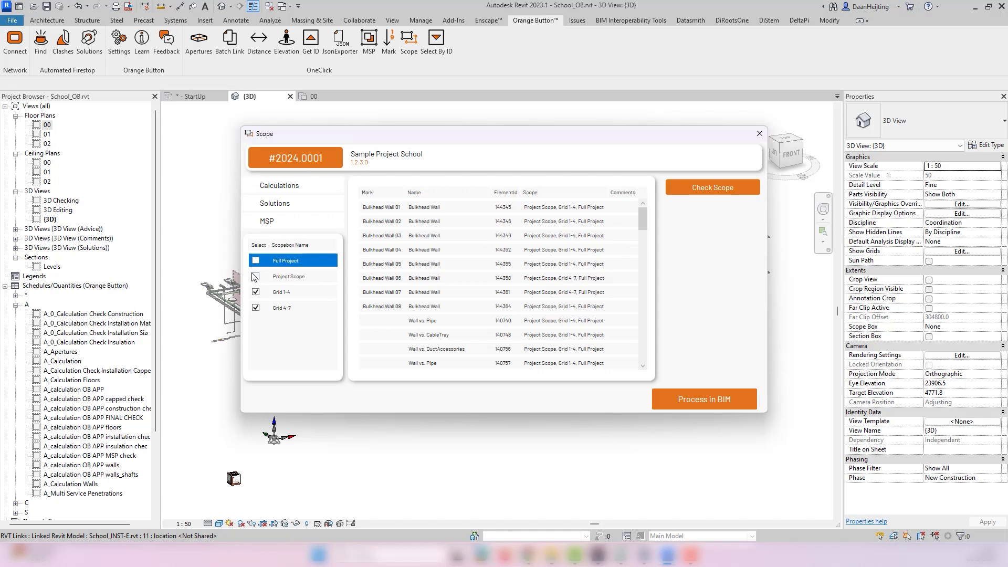
pyautogui.click(718, 189)
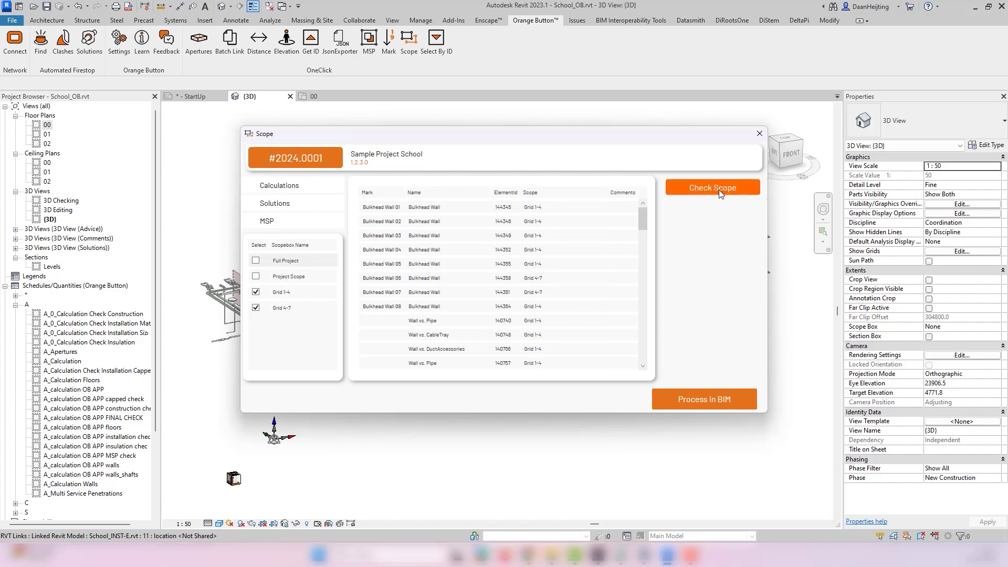
# - Review the scope assigned to each bulkhead wall and clash component and process the scopes in BIM
pyautogui.scroll(-10, 584, 248)
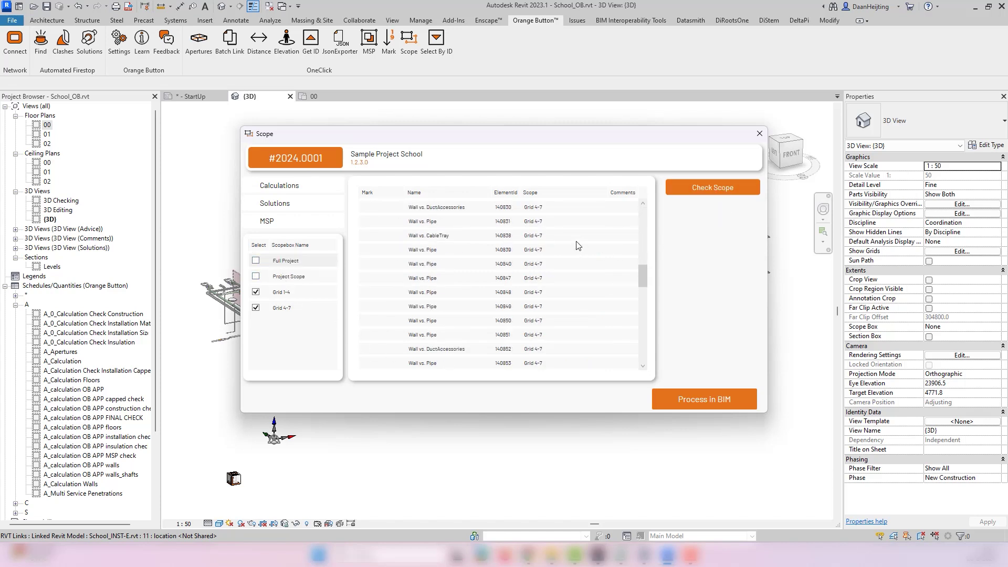
pyautogui.scroll(-5, 575, 248)
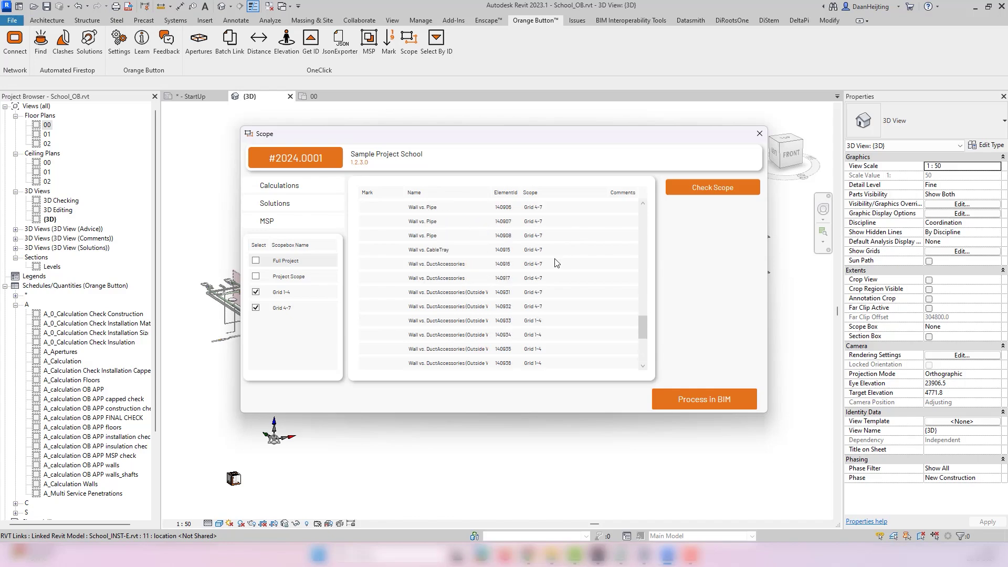
pyautogui.scroll(5, 558, 262)
pyautogui.click(705, 399)
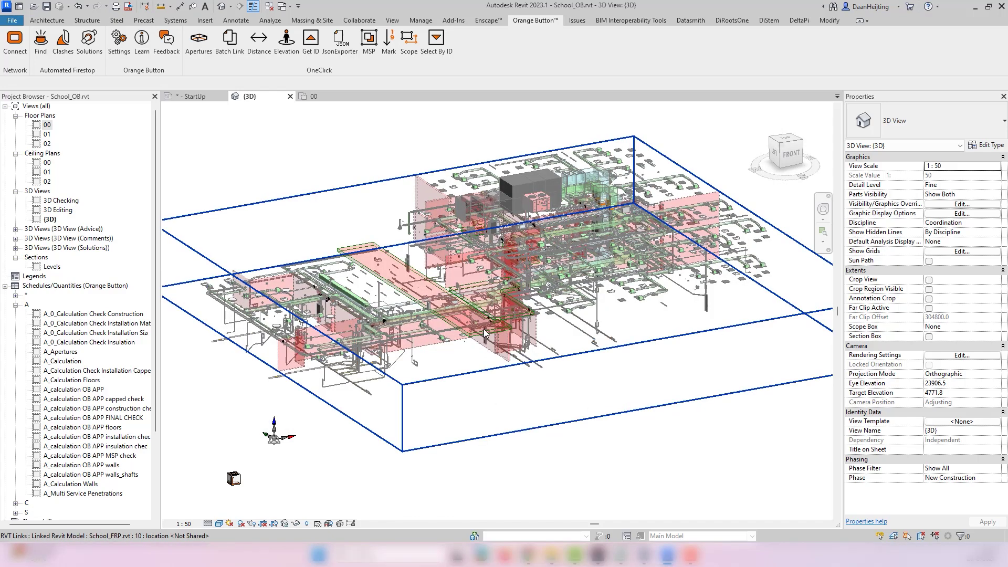
# - Use the Mark tool to number the multi service penetrations with the prefix MSP and overwrite enabled
pyautogui.scroll(5, 484, 329)
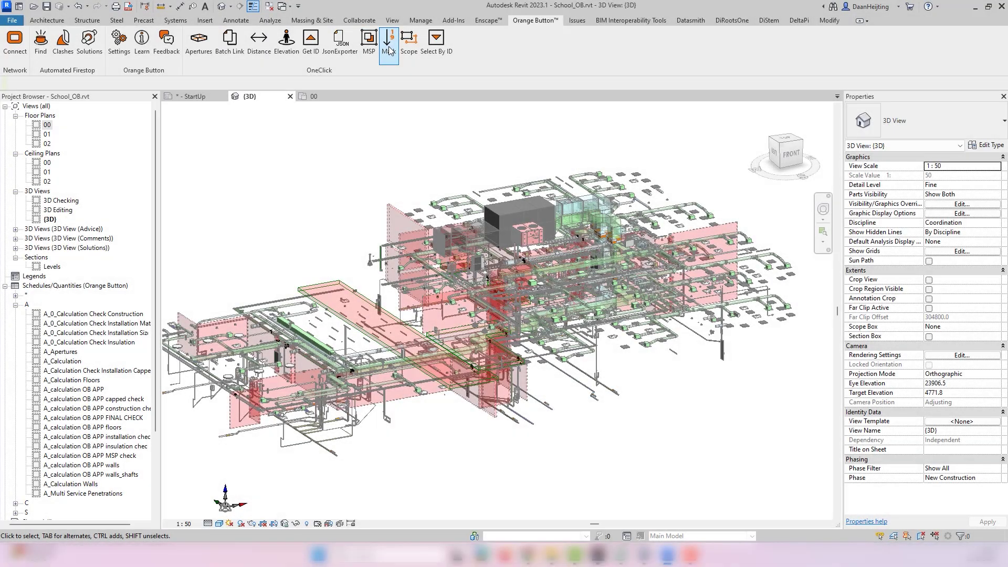
pyautogui.click(389, 50)
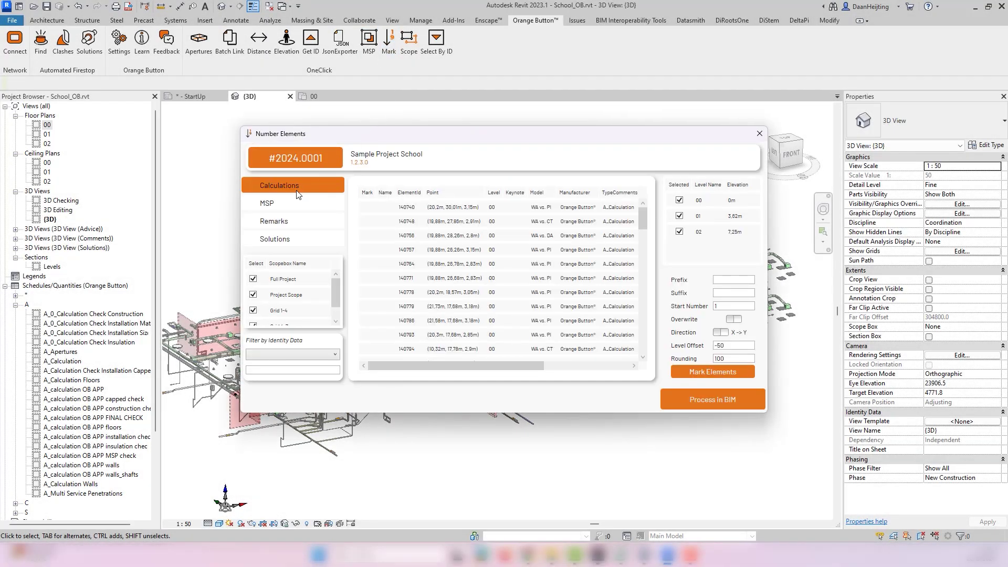
pyautogui.scroll(-10, 451, 259)
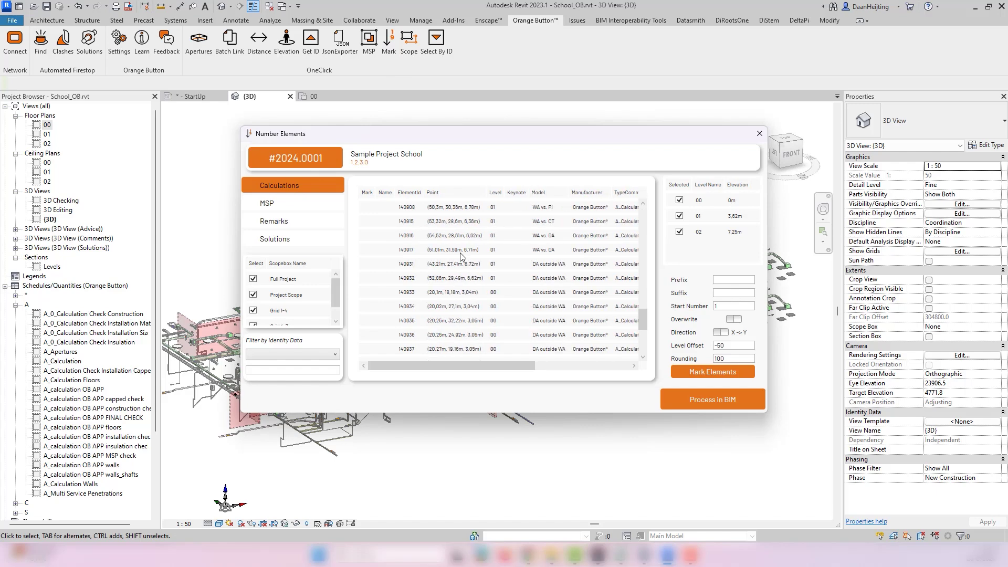
pyautogui.scroll(4, 460, 256)
pyautogui.click(283, 202)
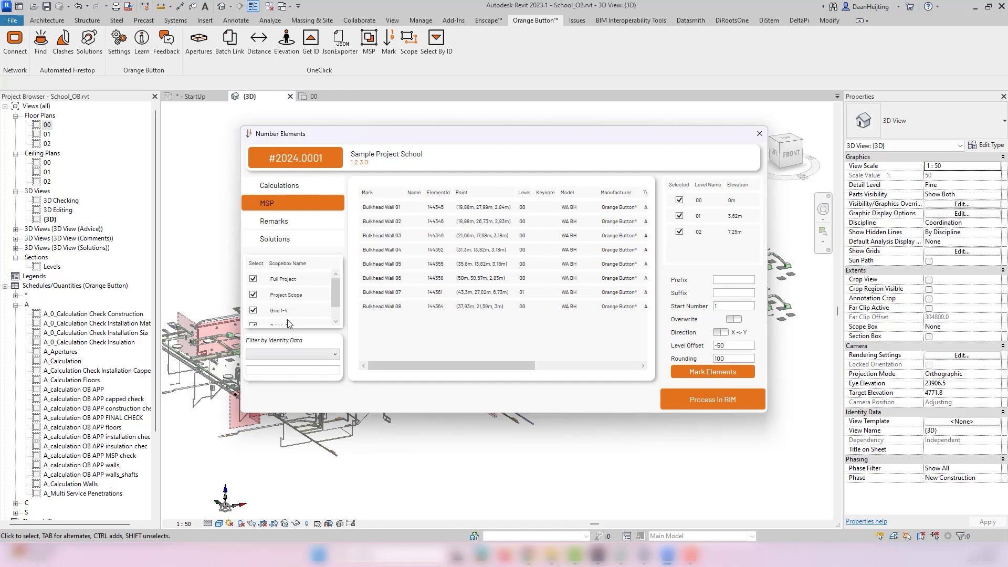
pyautogui.click(736, 280)
pyautogui.click(722, 372)
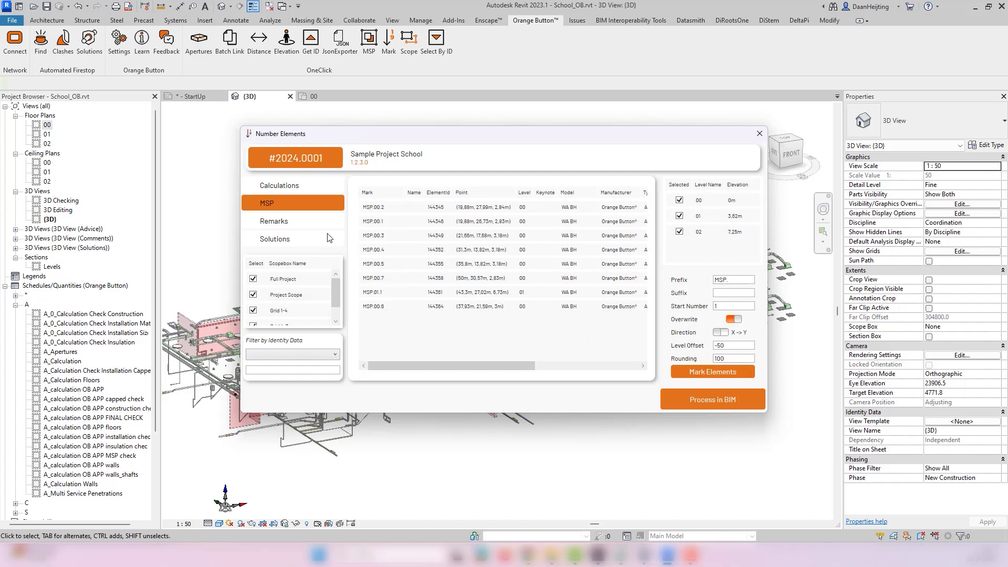
# - Number the calculation components without a prefix and with overwrite turned off
pyautogui.click(288, 188)
pyautogui.scroll(-5, 399, 229)
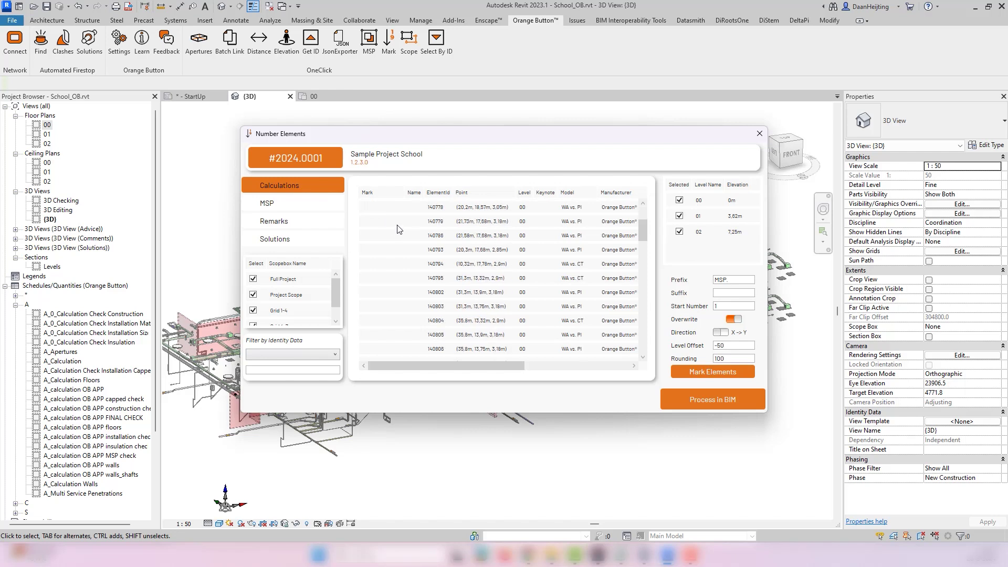
pyautogui.hotkey('ctrl', 'a')
pyautogui.press('BackSpace')
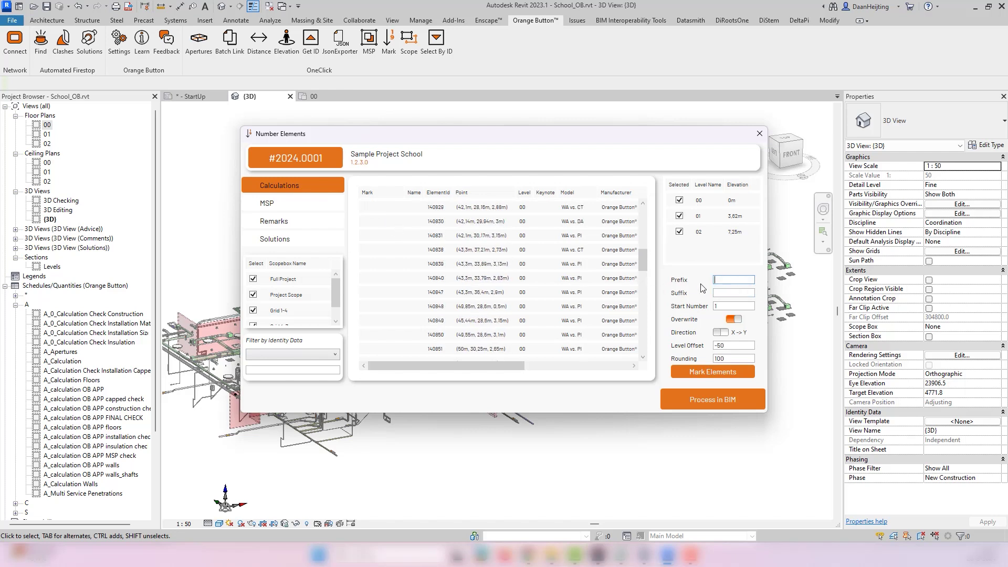
pyautogui.click(734, 319)
pyautogui.click(710, 372)
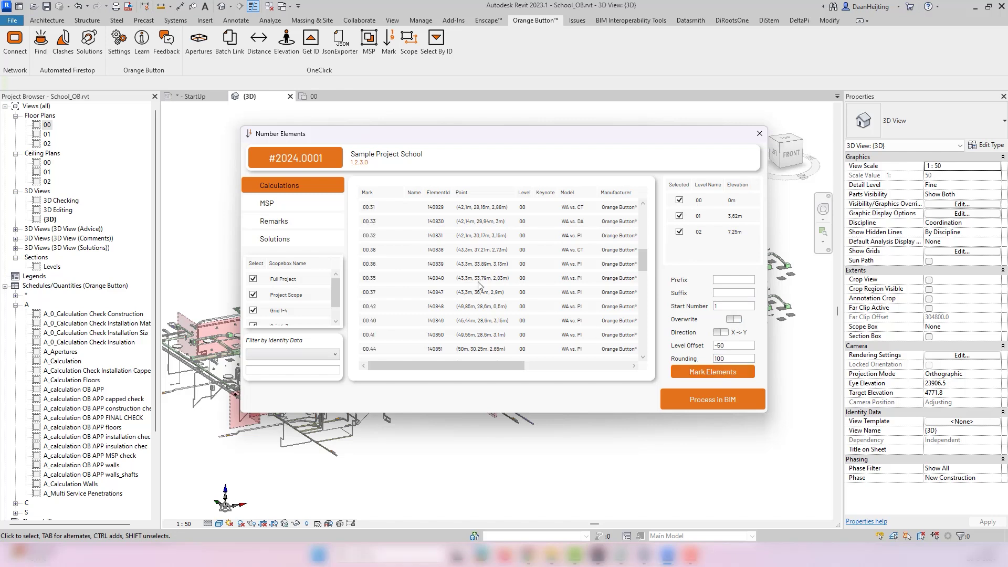
# - Review the new marks of the calculation components and process the numbering in BIM
pyautogui.scroll(3, 381, 218)
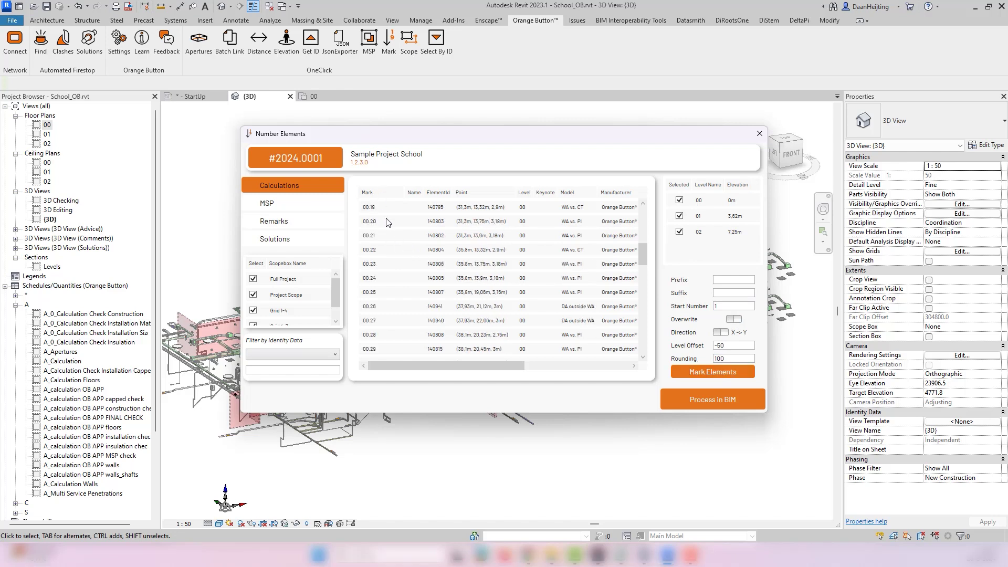
pyautogui.scroll(-15, 381, 213)
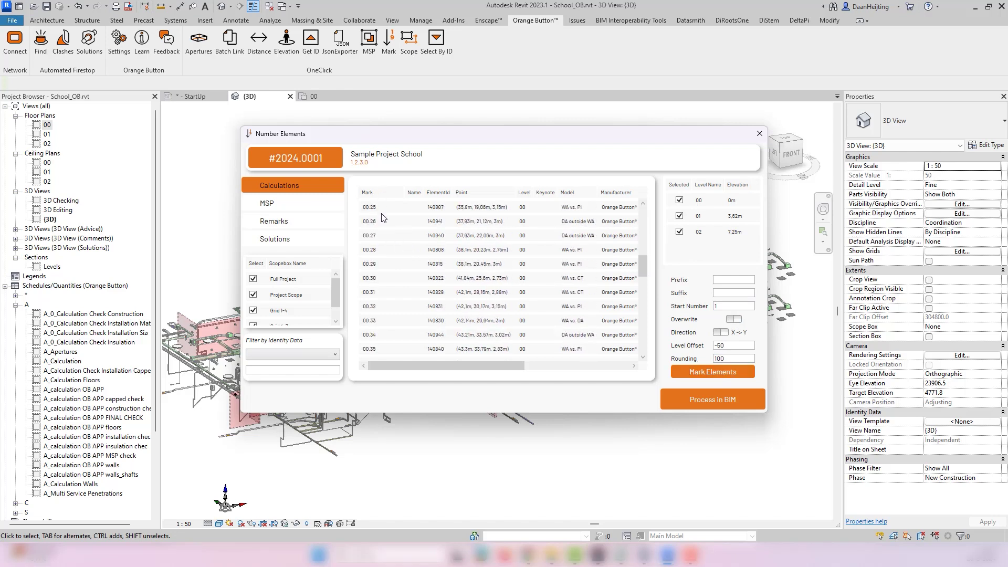
pyautogui.scroll(-5, 382, 226)
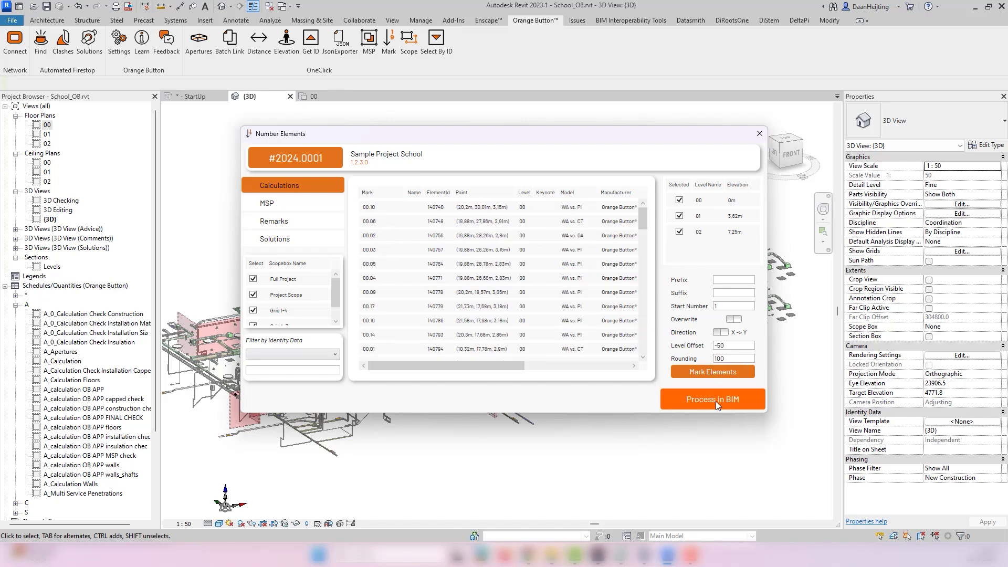
pyautogui.click(715, 400)
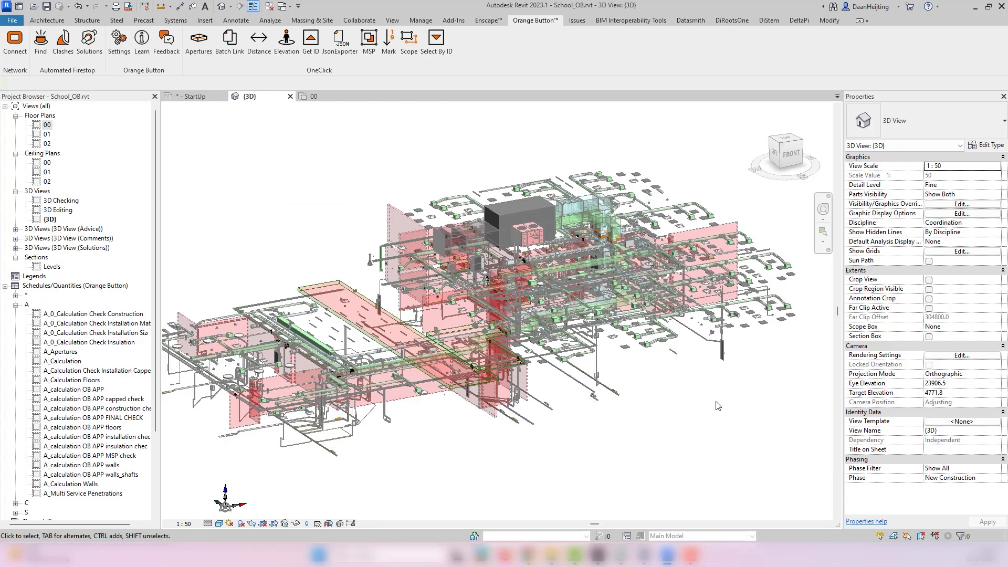
# - Open ceiling plan 00 and examine the fire-rated walls and their penetrations up close
pyautogui.click(46, 163)
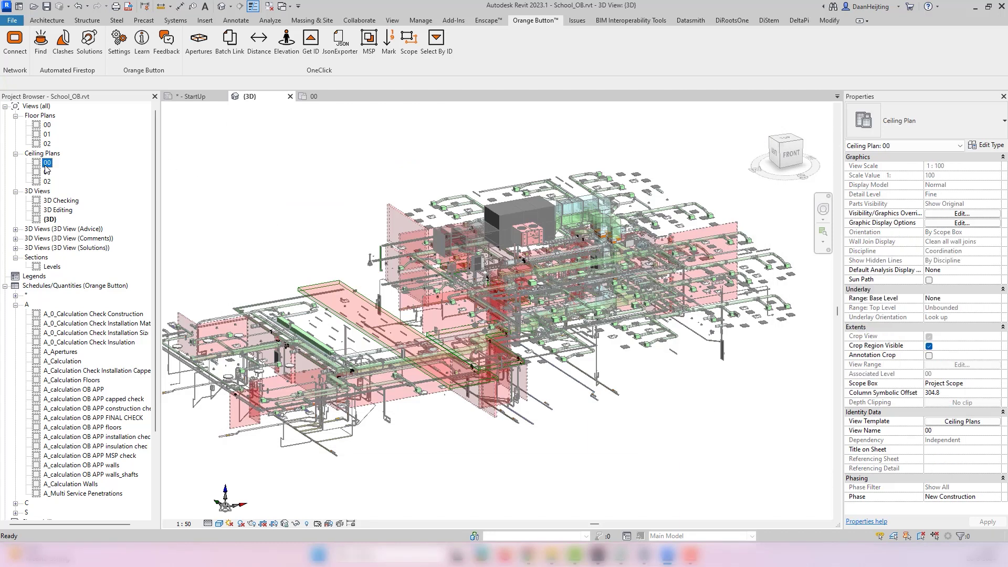
pyautogui.doubleClick(46, 164)
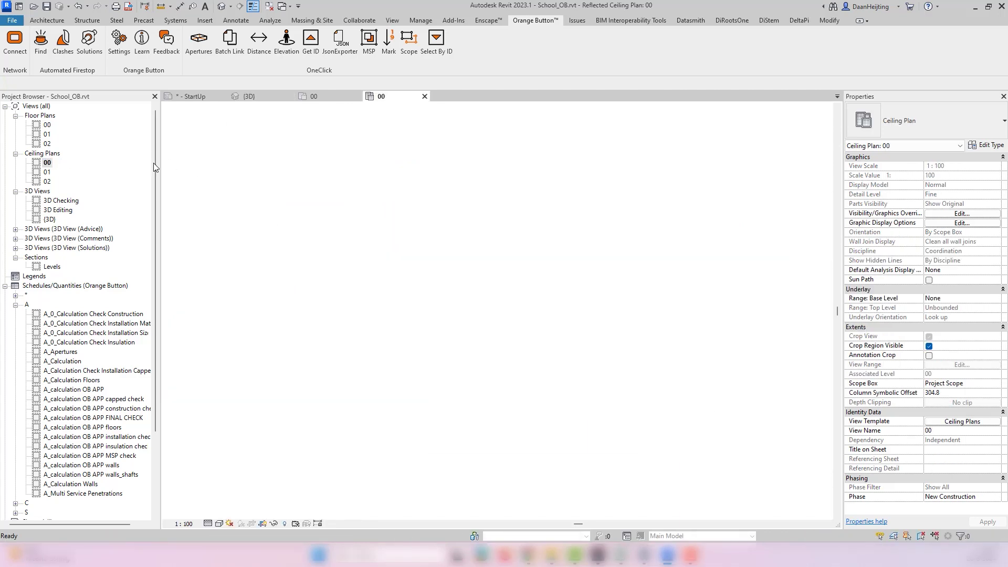
pyautogui.scroll(5, 243, 402)
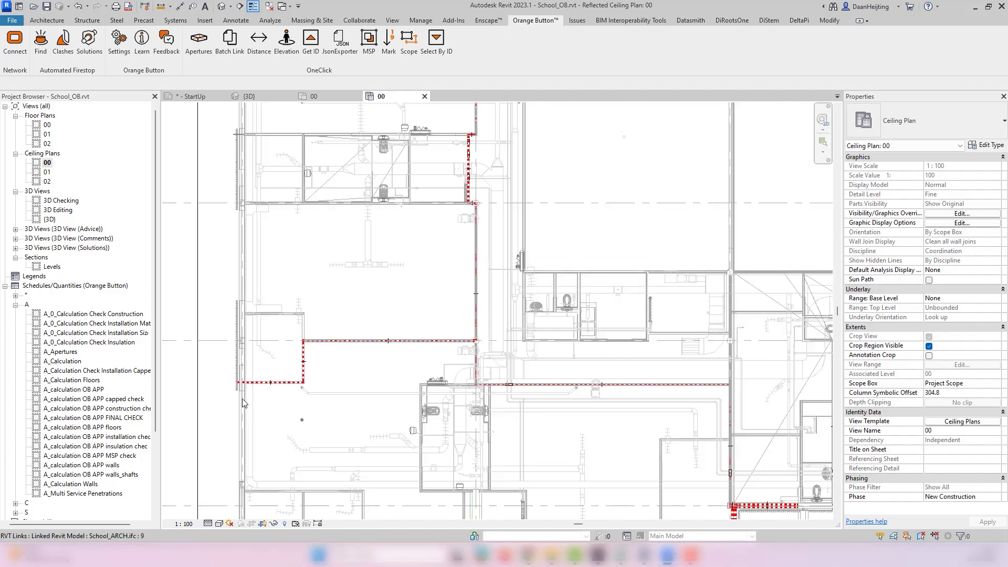
pyautogui.scroll(3, 243, 402)
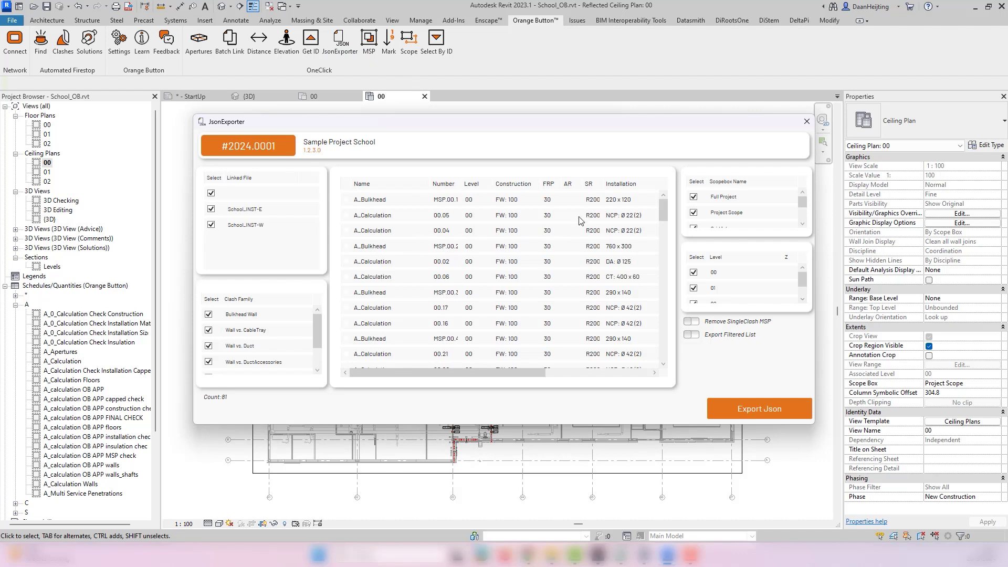
# - Look through the clash list in the JsonExporter and export it as a JSON file
pyautogui.moveTo(663, 211)
pyautogui.mouseDown()
pyautogui.moveTo(656, 355)
pyautogui.moveTo(655, 201)
pyautogui.mouseUp()
pyautogui.scroll(-2, 781, 206)
pyautogui.scroll(2, 726, 200)
pyautogui.click(764, 409)
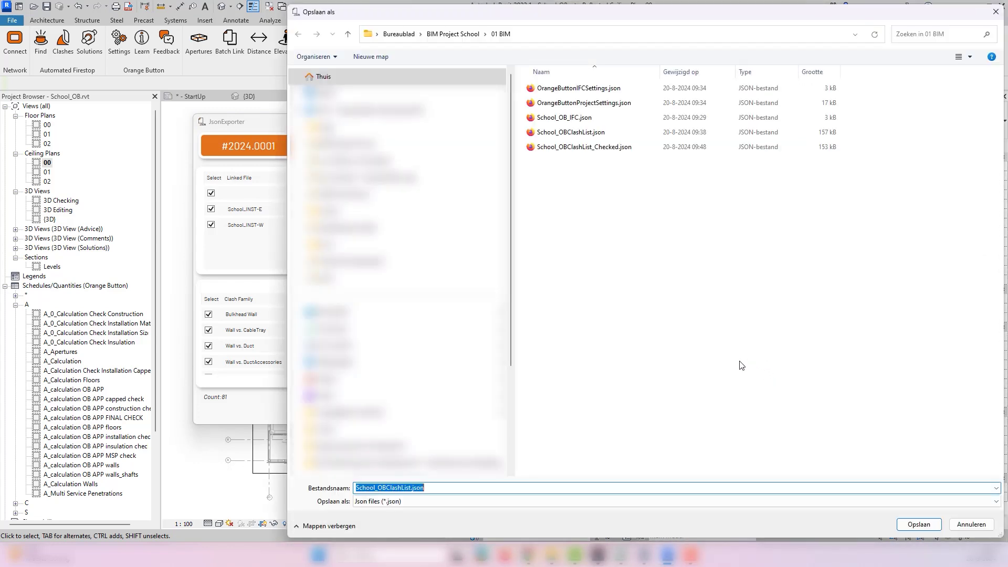
# - Base the export's file name on School_OBClashList_Checked.json in the 01 BIM folder and append an underscore before the extension
pyautogui.click(573, 147)
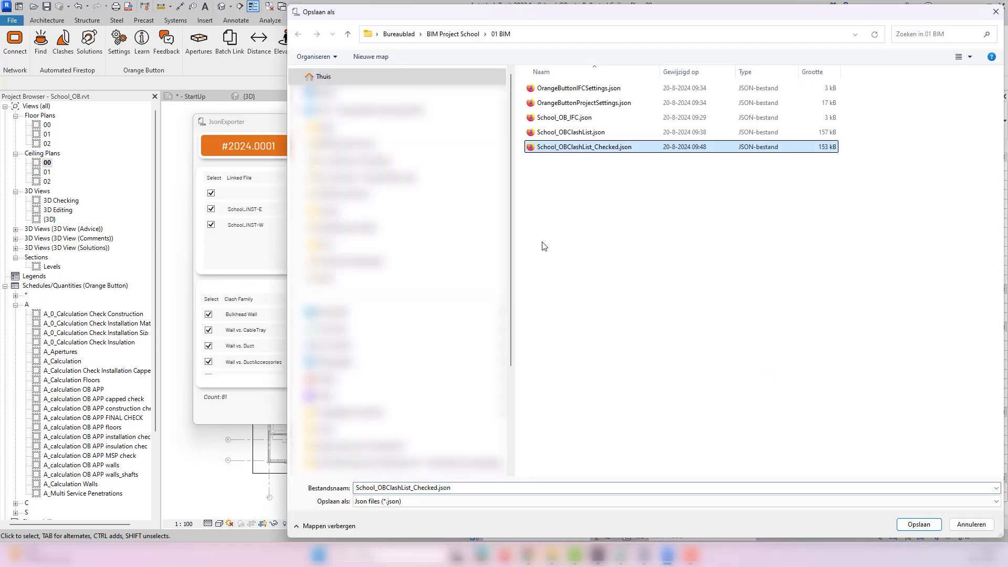
pyautogui.click(438, 487)
pyautogui.click(438, 488)
pyautogui.write('_')
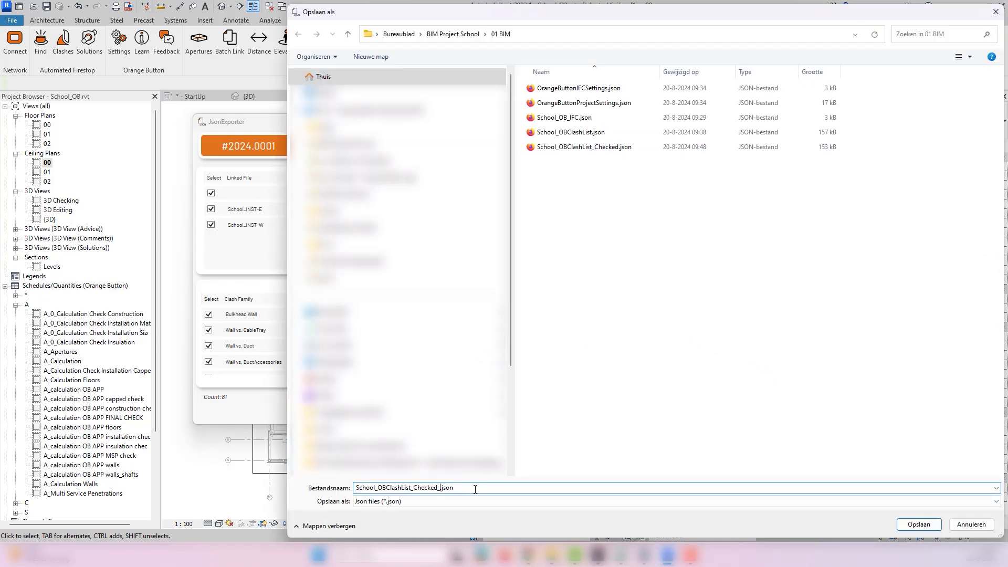